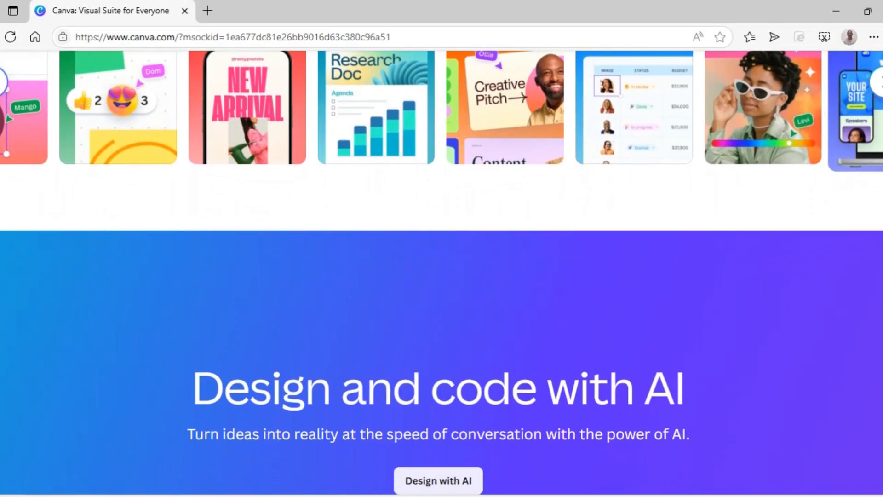
- Look through the Canva landing page's section on designing and coding with AI, including Canva Code and Canva AI
scroll(441, 271, down, 1)
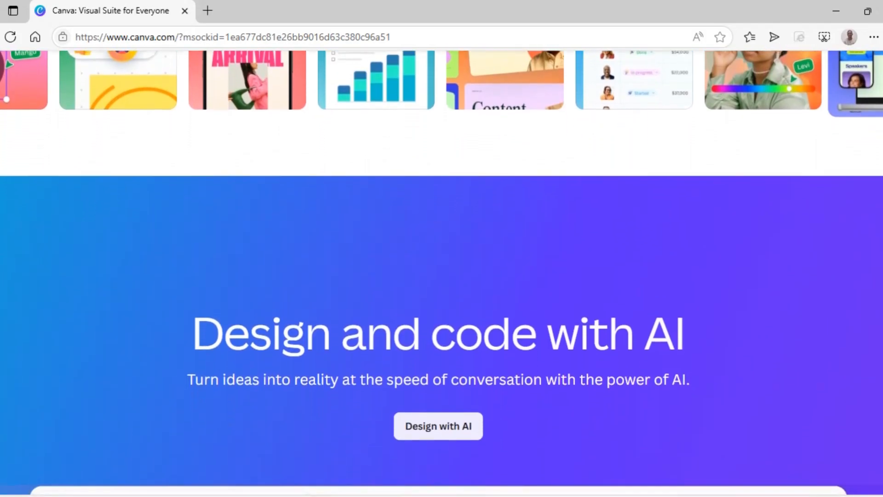
scroll(442, 272, down, 1)
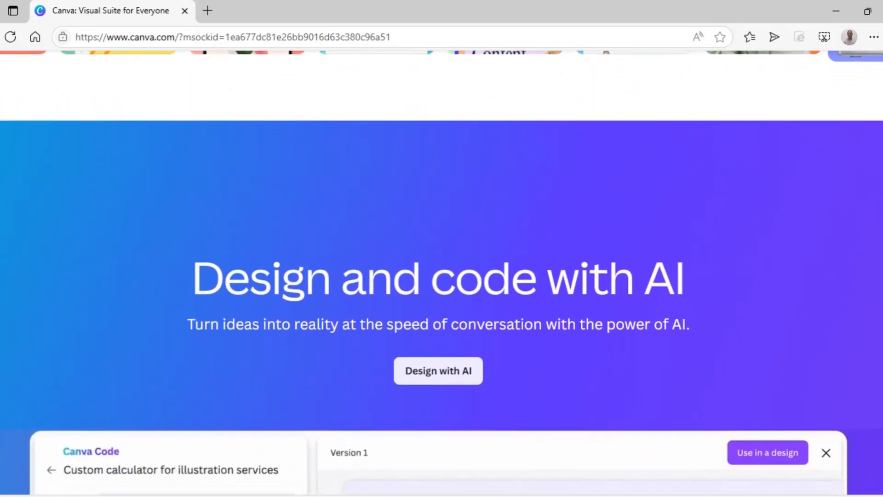
scroll(442, 271, down, 1)
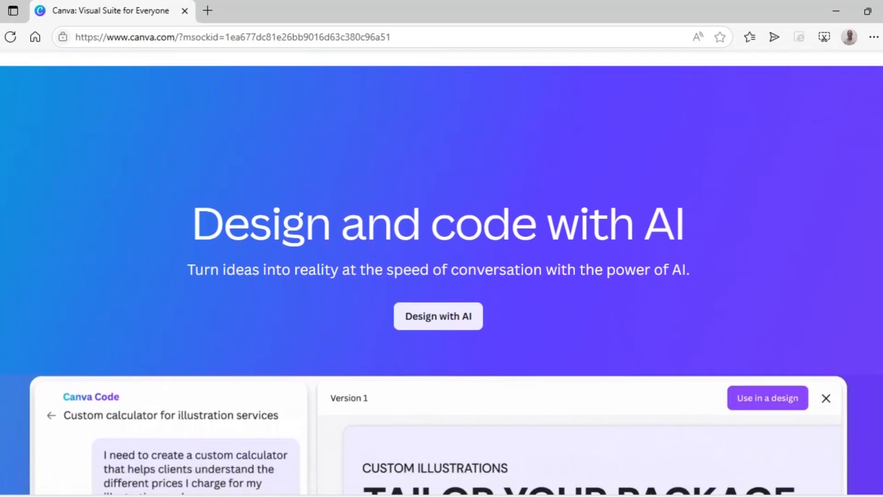
scroll(442, 272, down, 1)
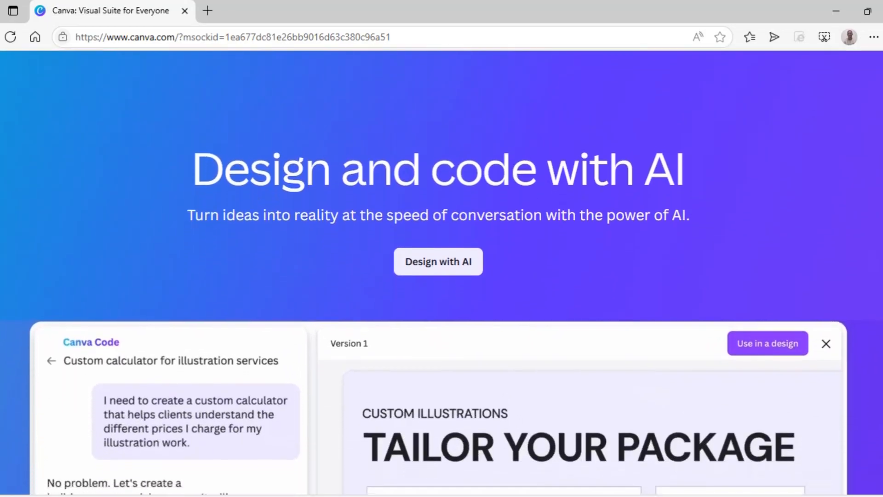
scroll(441, 271, down, 1)
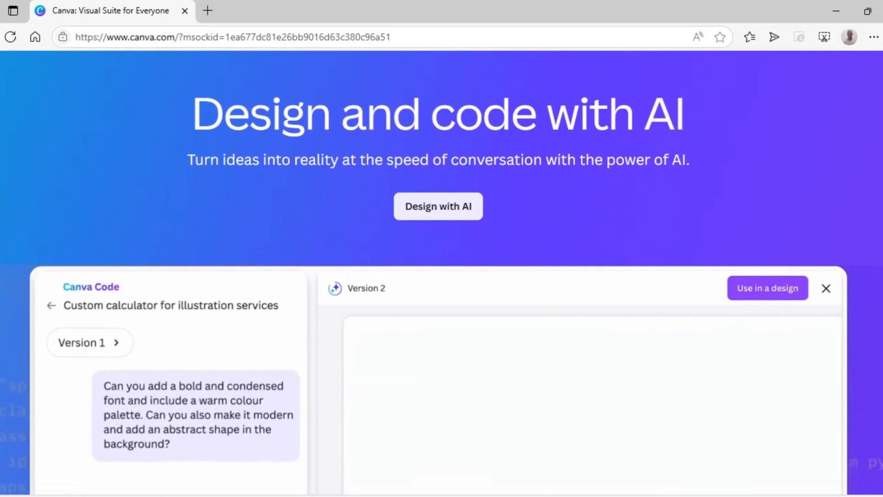
scroll(441, 271, down, 1)
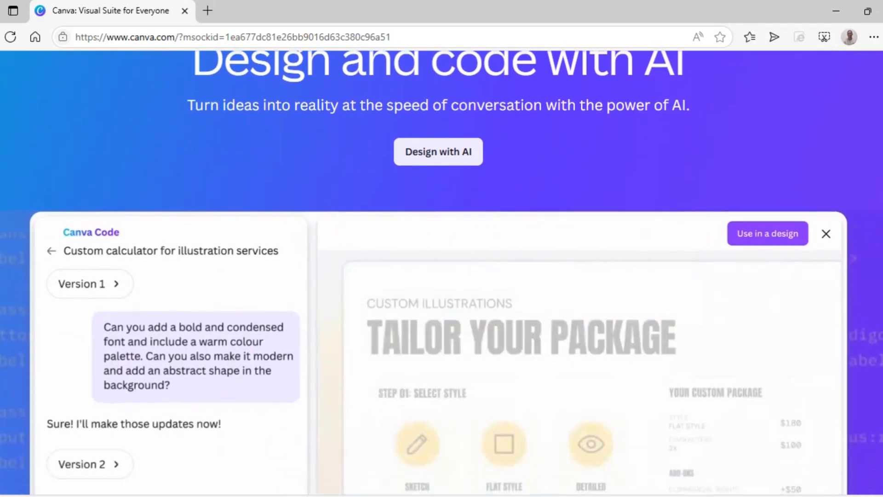
scroll(441, 271, down, 1)
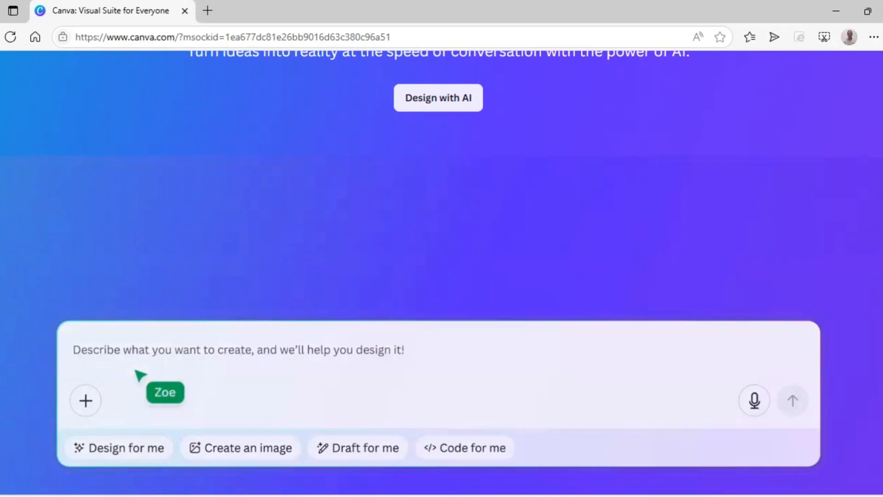
scroll(441, 271, down, 1)
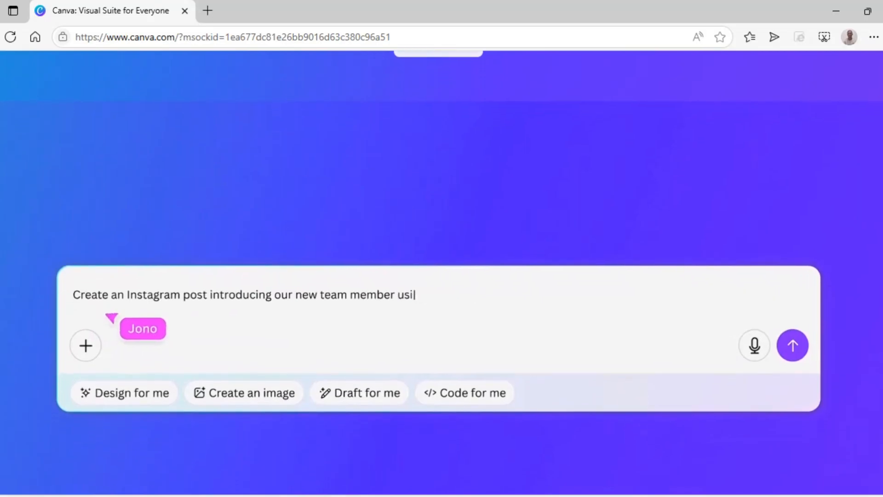
scroll(442, 271, down, 1)
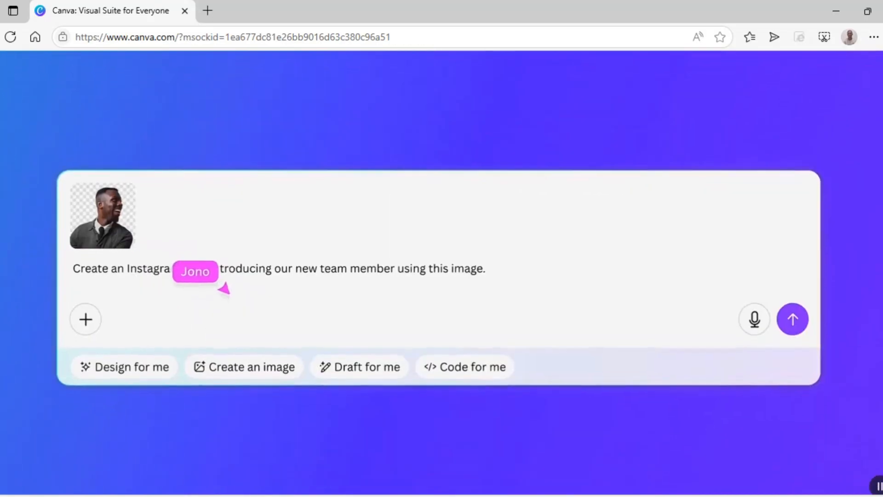
scroll(441, 272, down, 1)
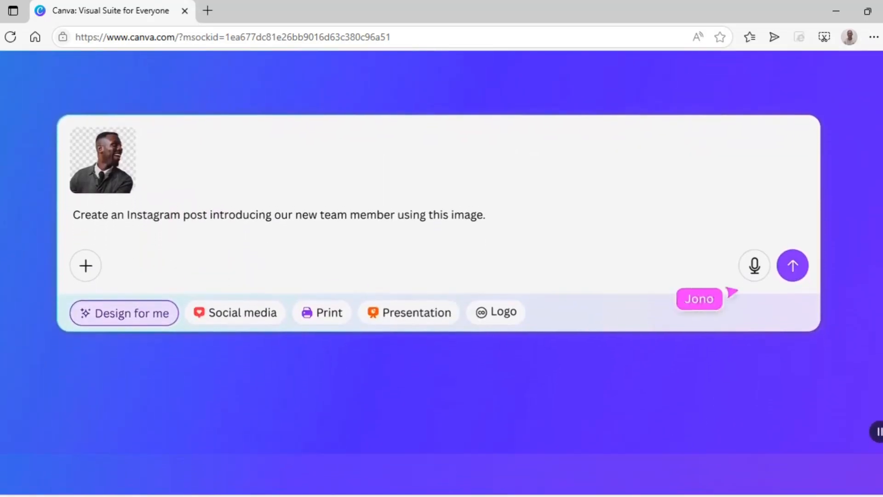
scroll(441, 272, down, 1)
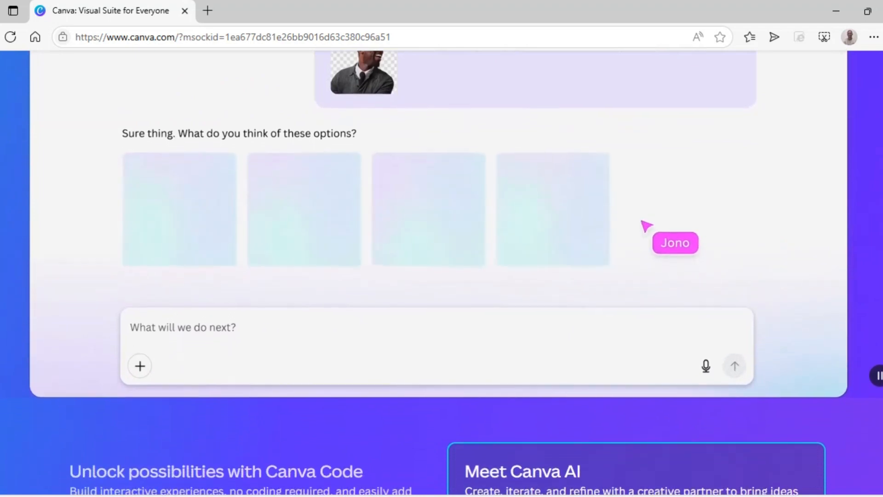
scroll(441, 271, down, 1)
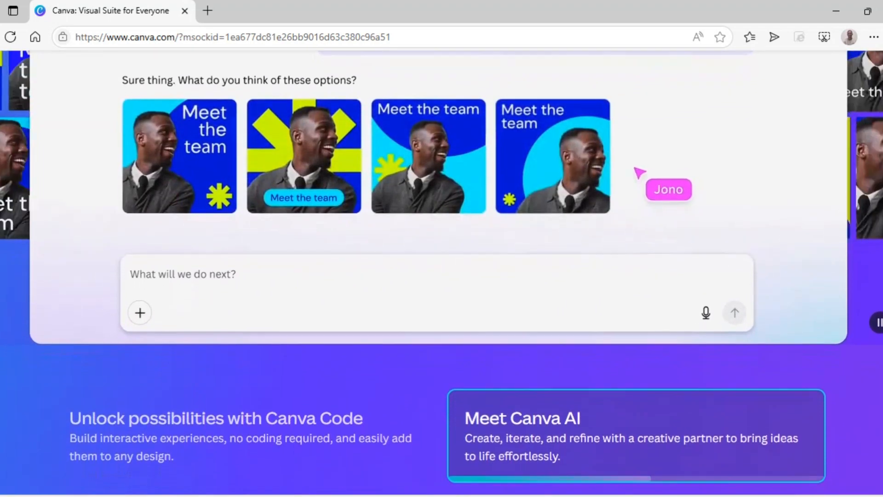
scroll(441, 271, down, 1)
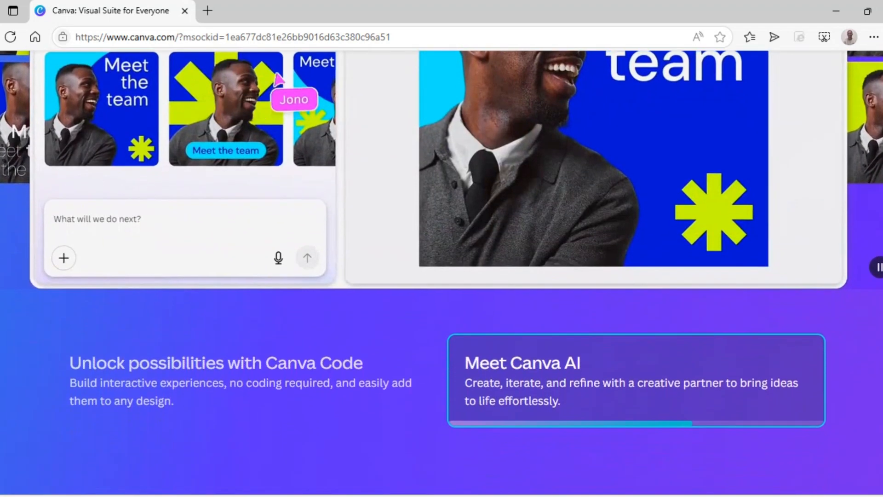
scroll(442, 271, down, 1)
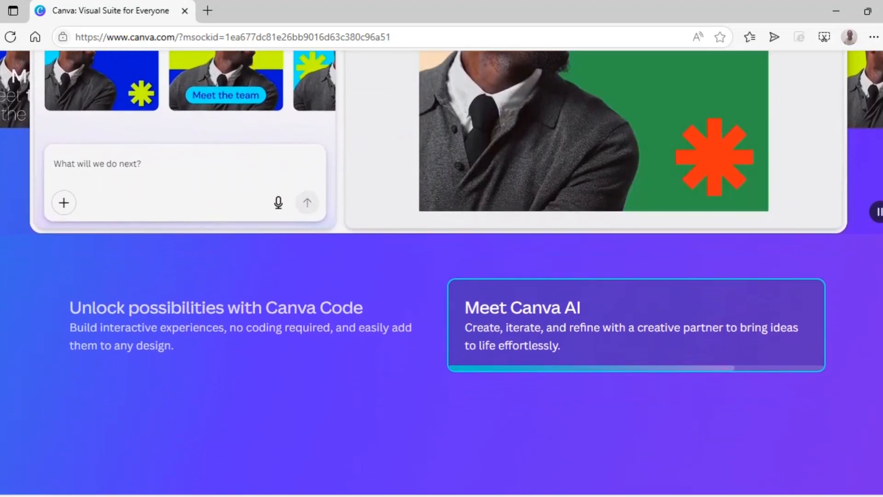
scroll(442, 271, down, 1)
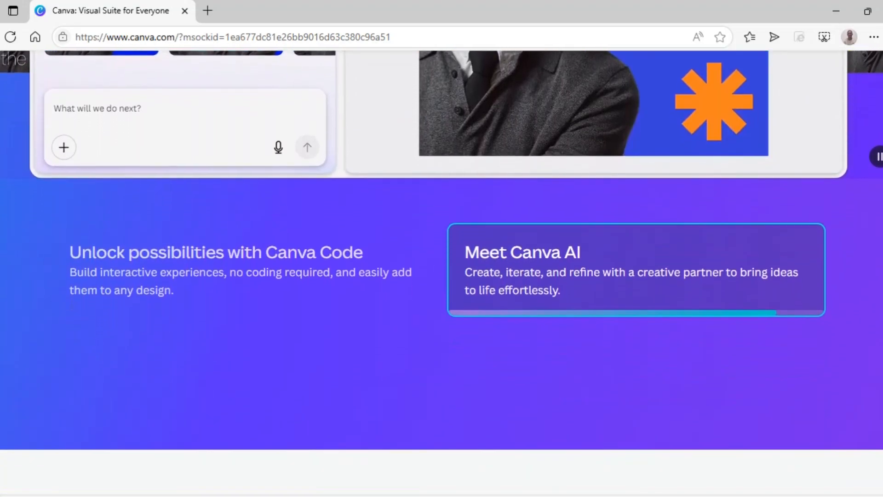
scroll(442, 272, down, 1)
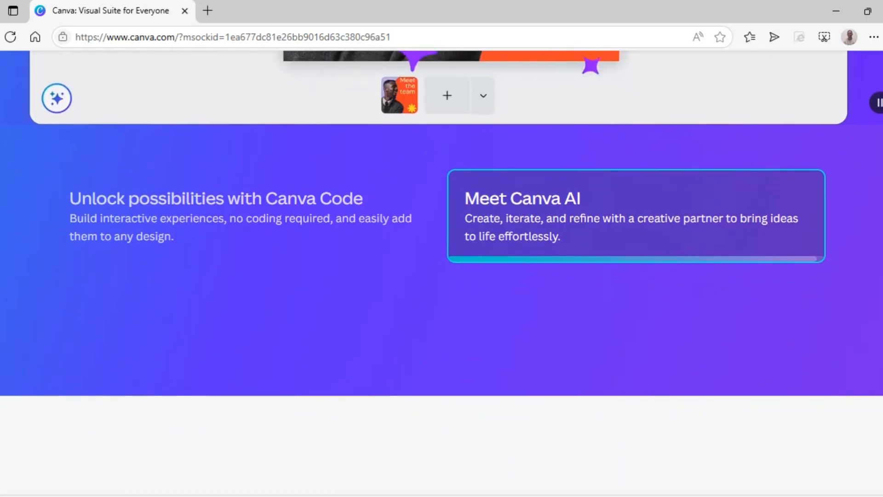
scroll(441, 272, down, 1)
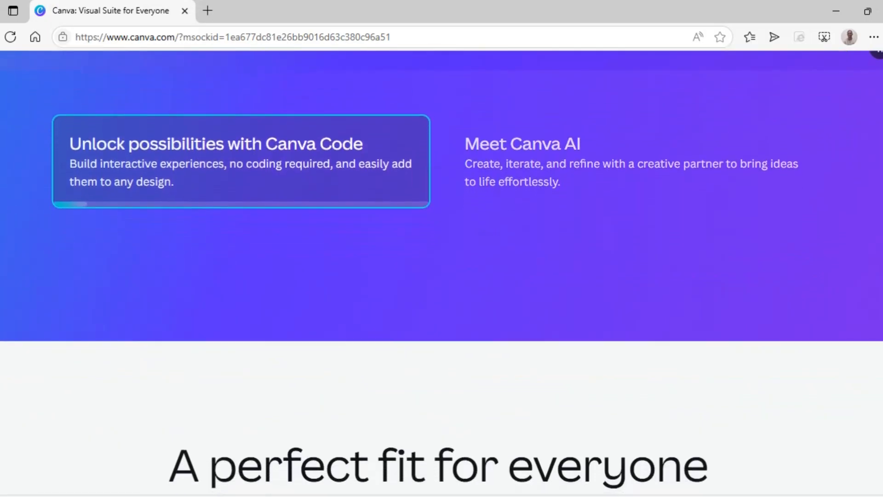
scroll(441, 271, down, 1)
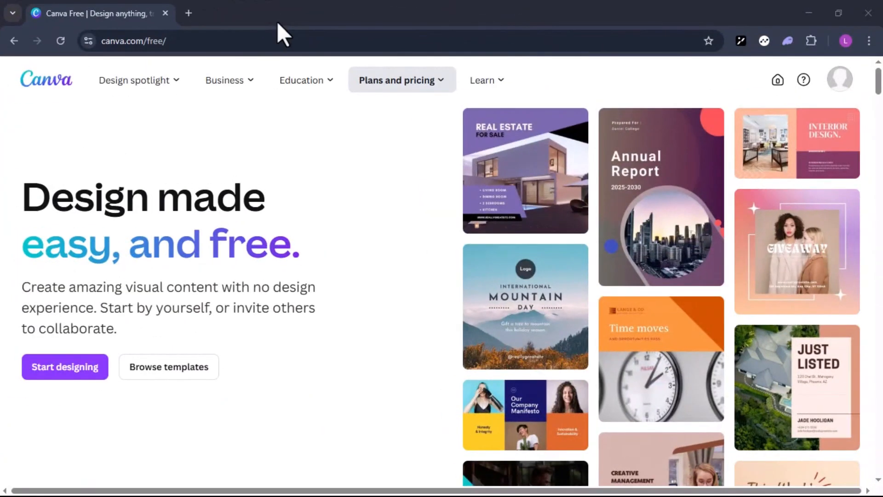
- Start designing from the Canva Free page and continue to the Canva home page with the account already logged in
mouse_move(295, 78)
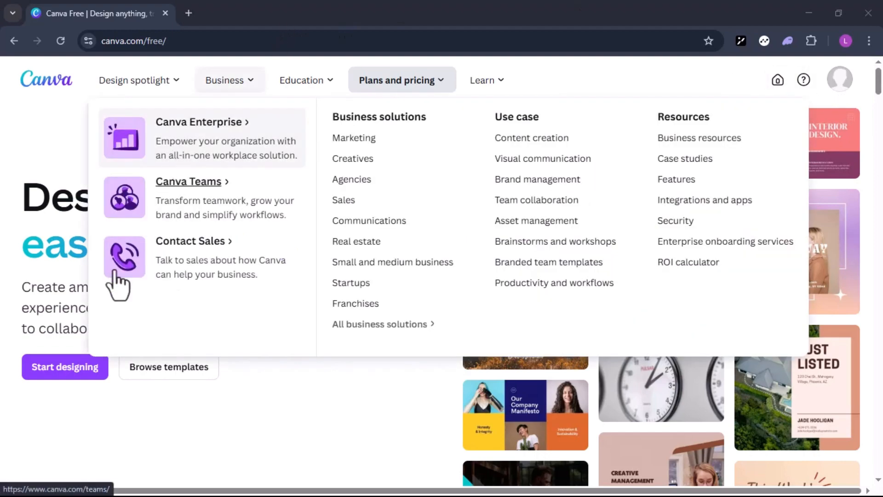
click(65, 373)
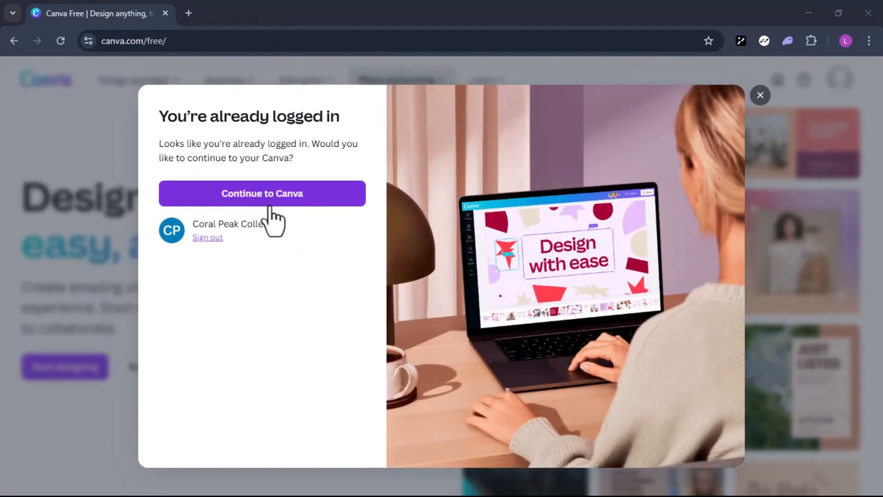
click(271, 197)
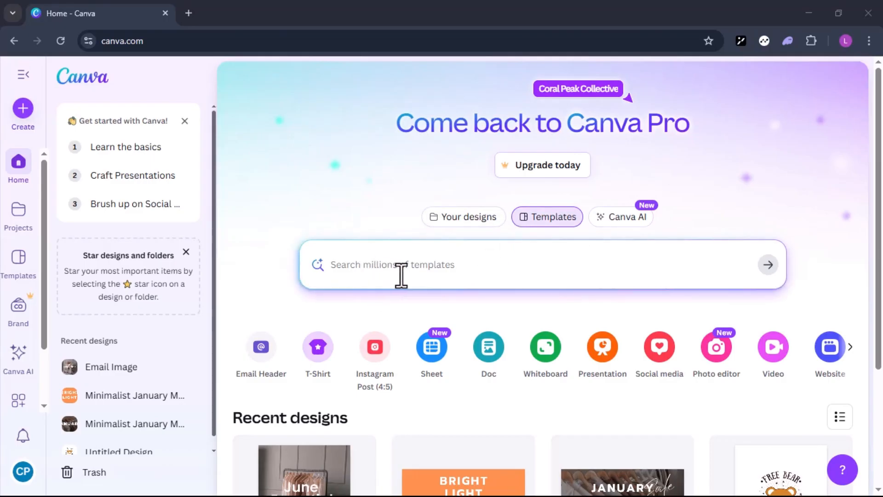
scroll(406, 282, down, 1)
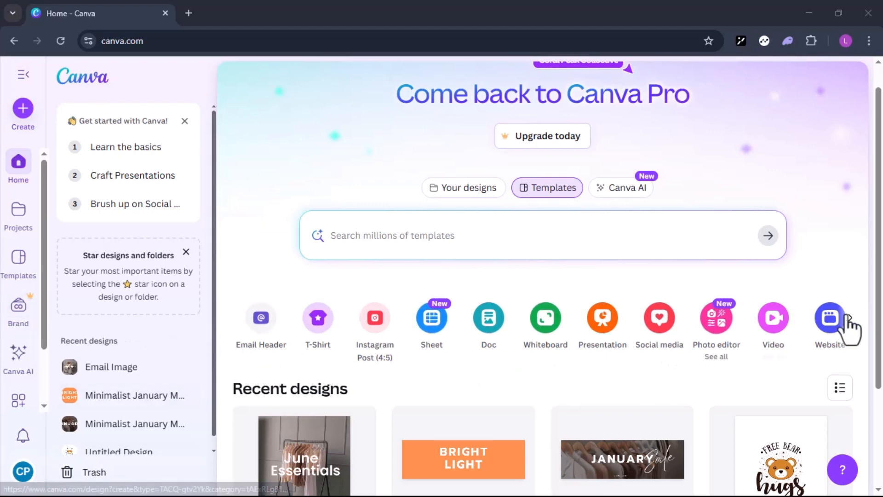
scroll(313, 401, up, 1)
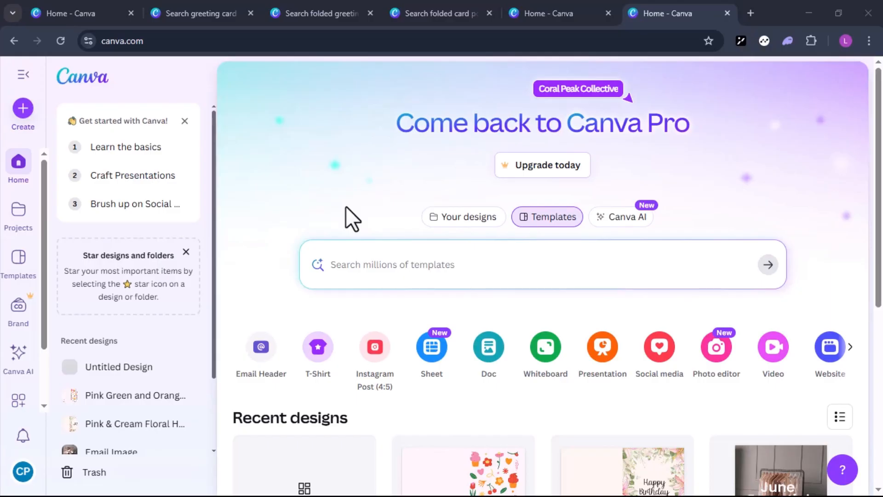
- Search the templates for "greeting card" and open the white thank-you card with the line-drawn flower for editing
click(393, 263)
text(gre)
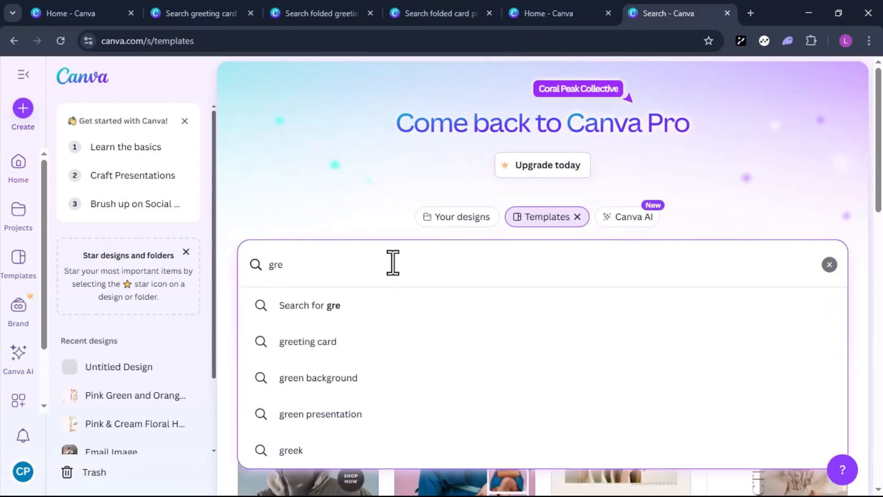
text(e)
click(324, 358)
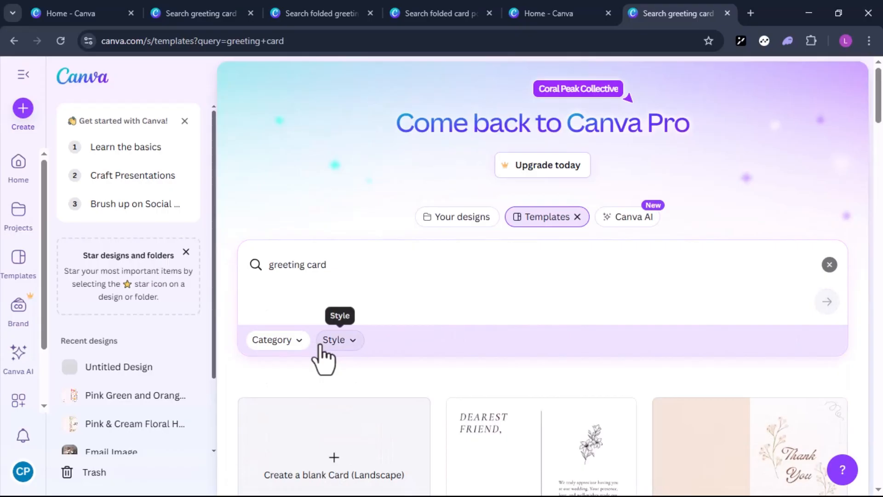
scroll(378, 367, down, 4)
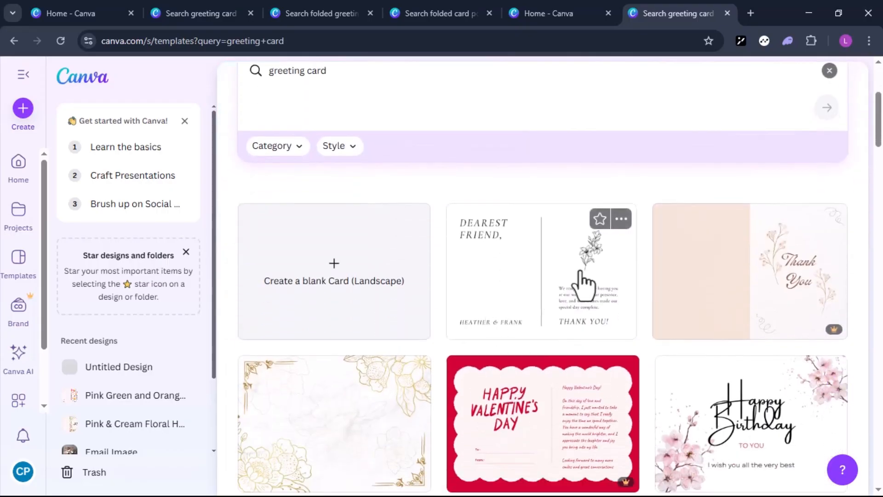
click(584, 285)
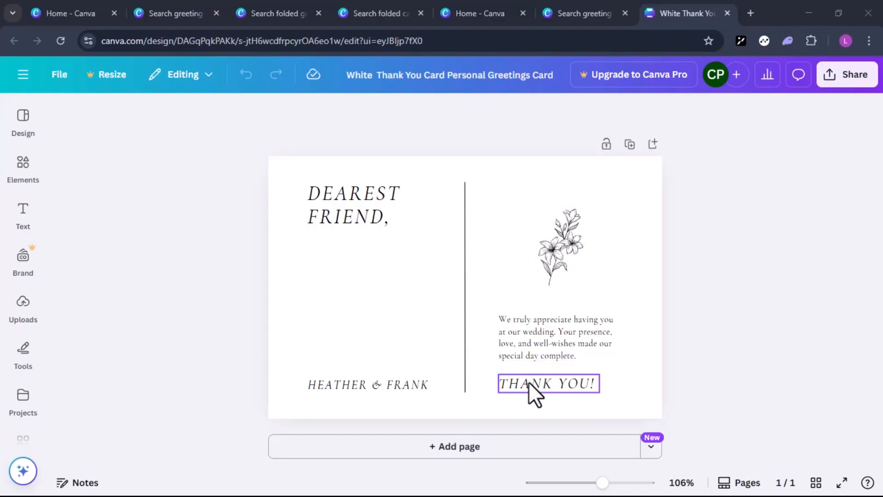
- Delete the flower drawing, the wedding message and the "THANK YOU!" text from the card's right half
click(572, 255)
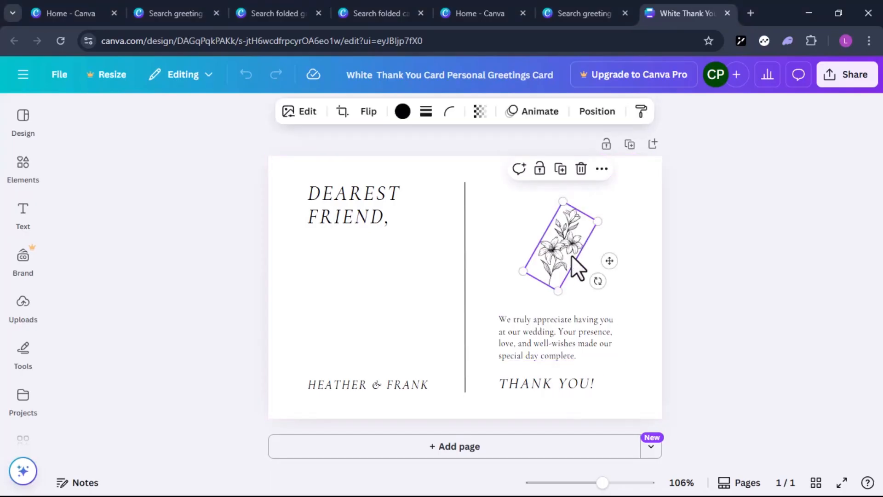
click(581, 169)
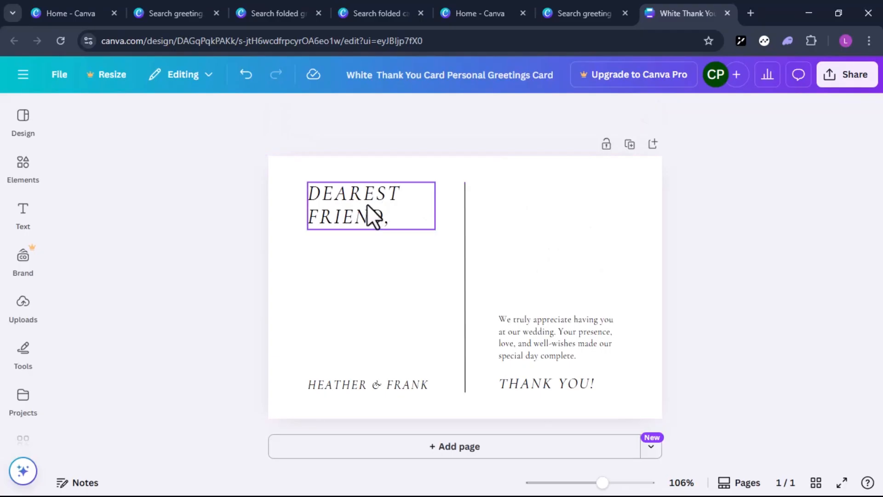
click(371, 197)
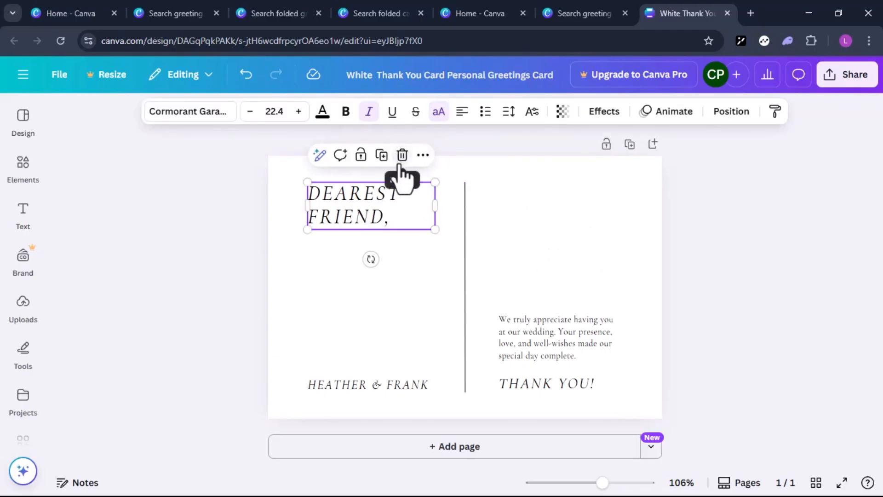
click(562, 334)
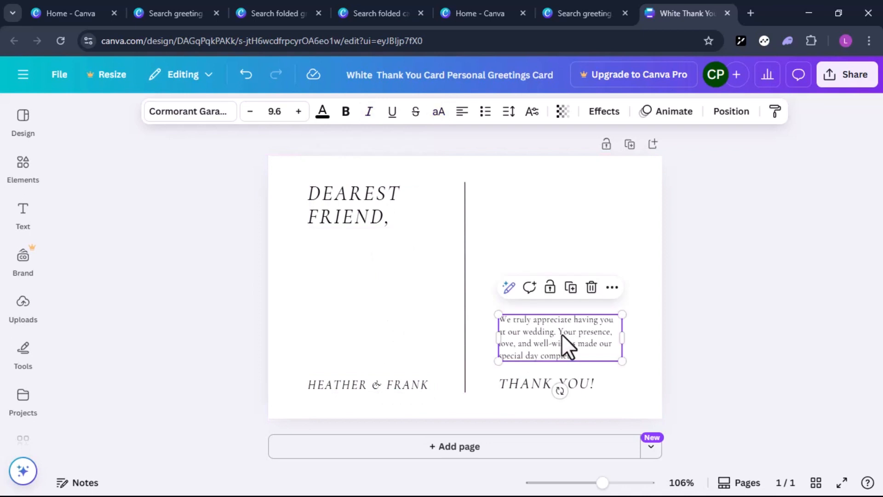
click(589, 288)
click(572, 384)
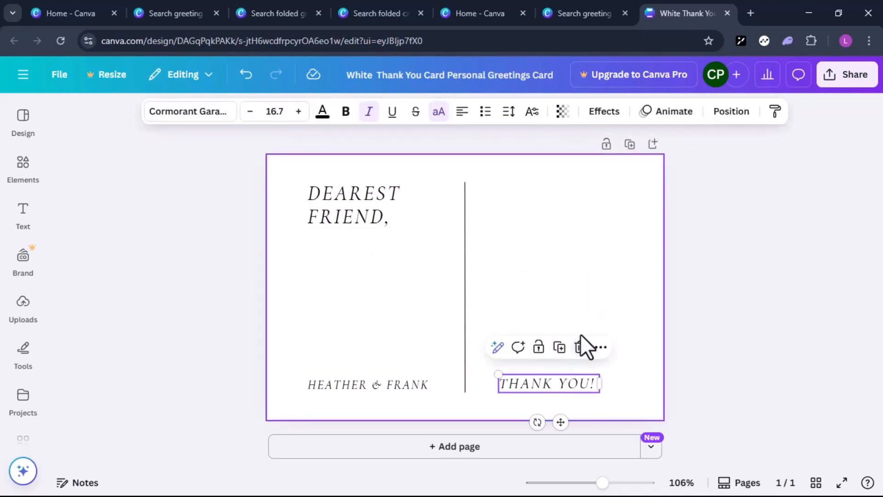
click(579, 348)
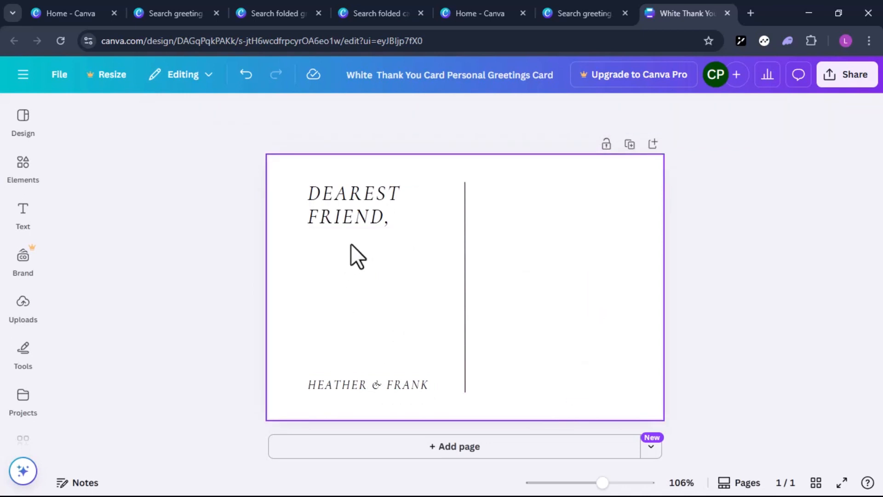
- Delete the "DEAREST FRIEND," heading and the couple's names from the card's left half
click(341, 189)
click(402, 155)
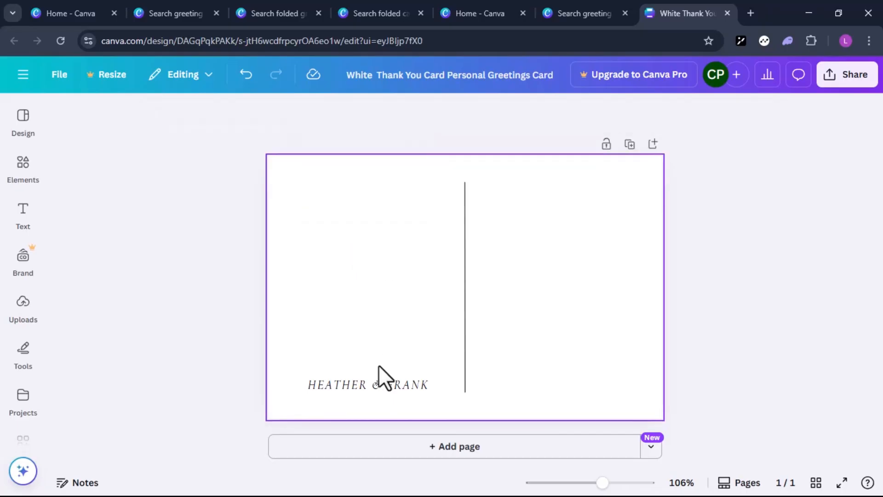
click(367, 380)
click(400, 350)
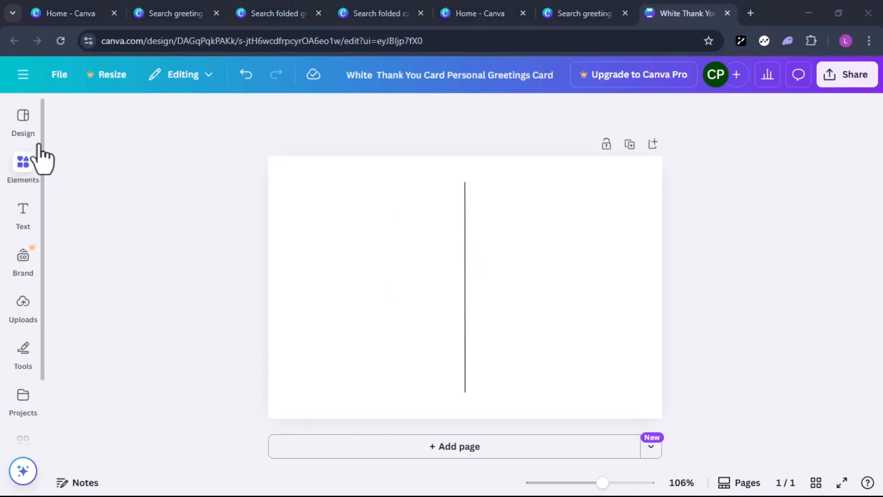
- Browse the photos among the design elements and add the pink watercolor texture photo to the blank card
click(26, 161)
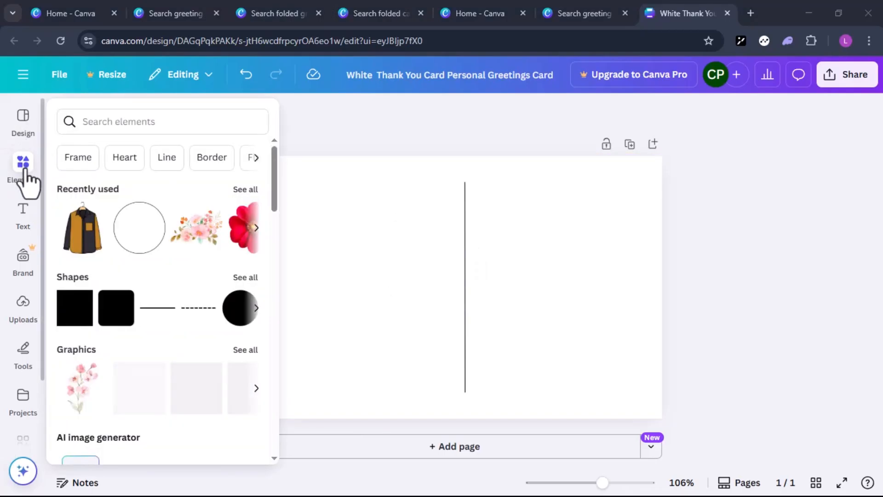
click(18, 134)
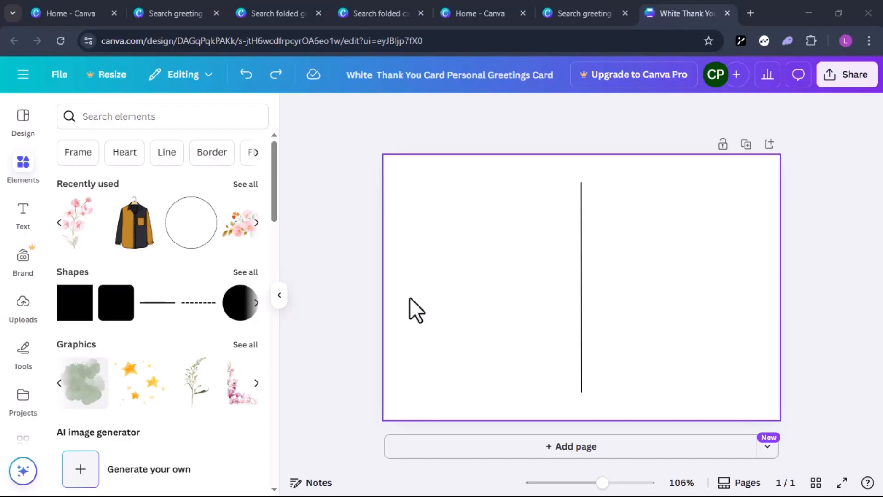
scroll(239, 410, down, 6)
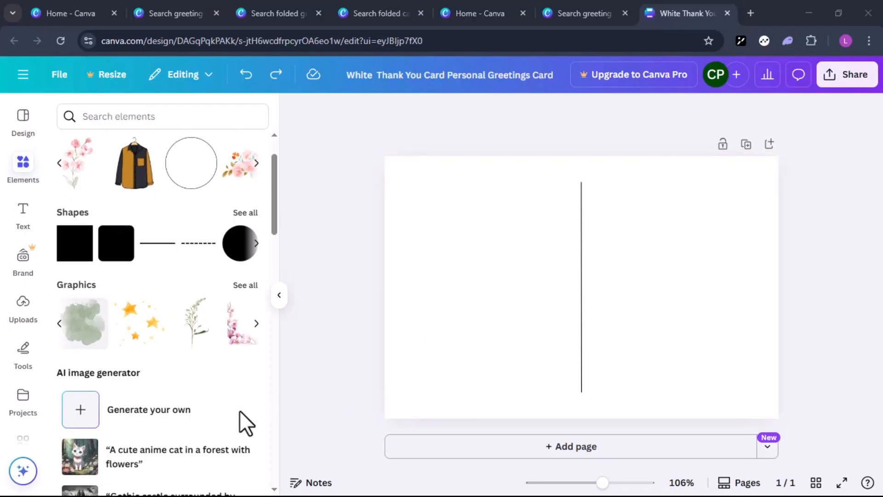
scroll(240, 411, down, 2)
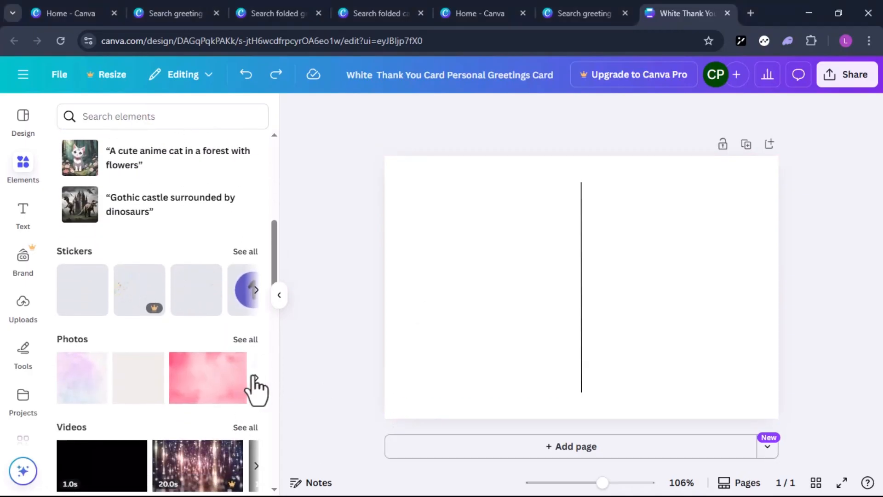
click(255, 377)
click(257, 378)
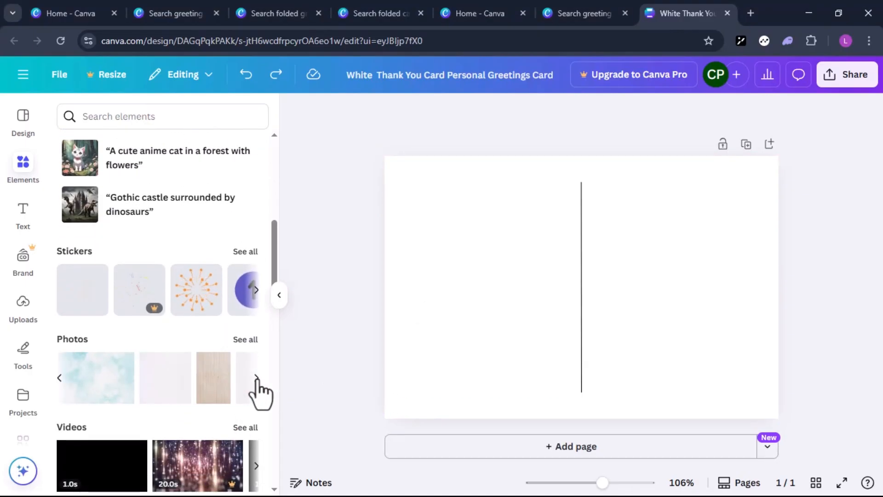
click(58, 378)
click(58, 378)
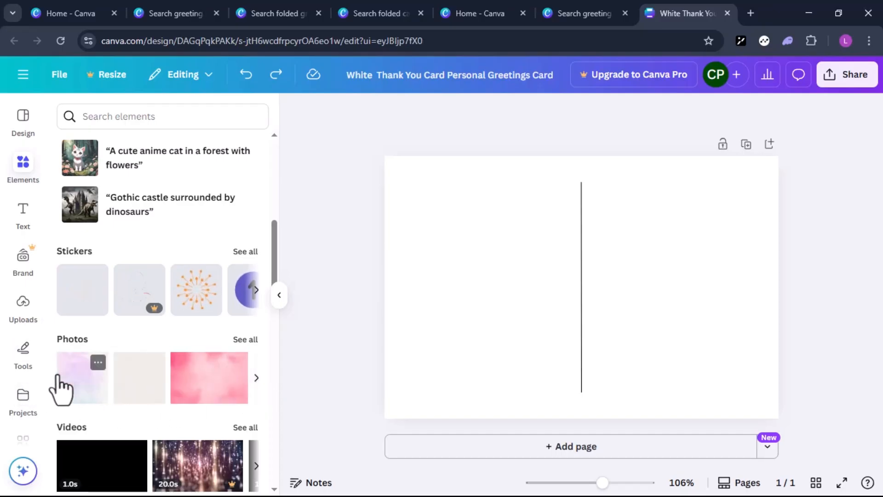
click(196, 401)
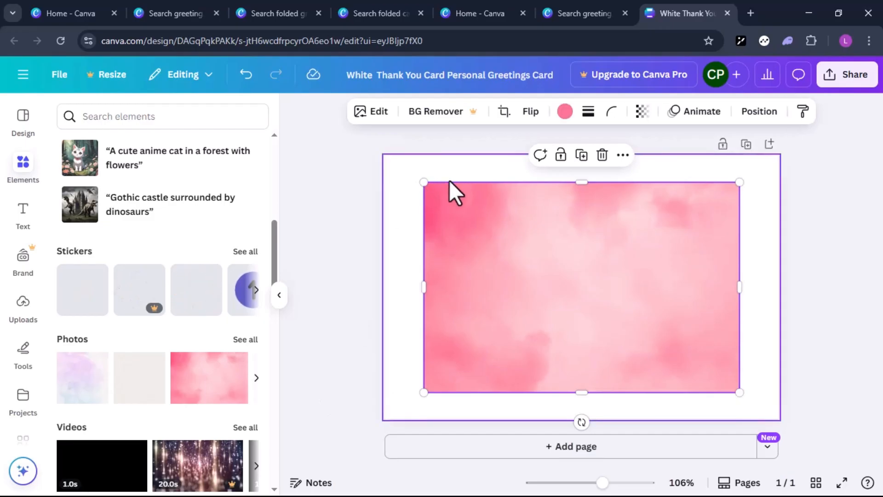
- Enlarge the pink watercolor photo to cover the whole card as a background and give it a slightly softer pink tone
drag(424, 182, 358, 172)
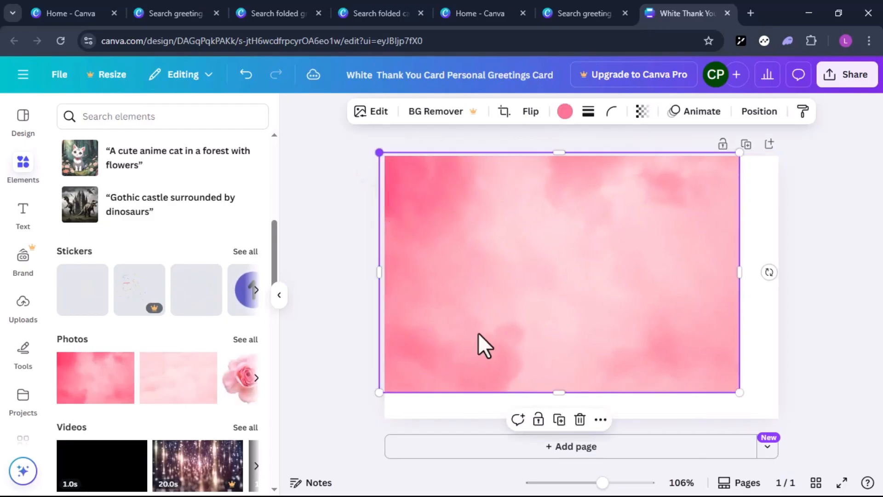
drag(741, 154, 823, 199)
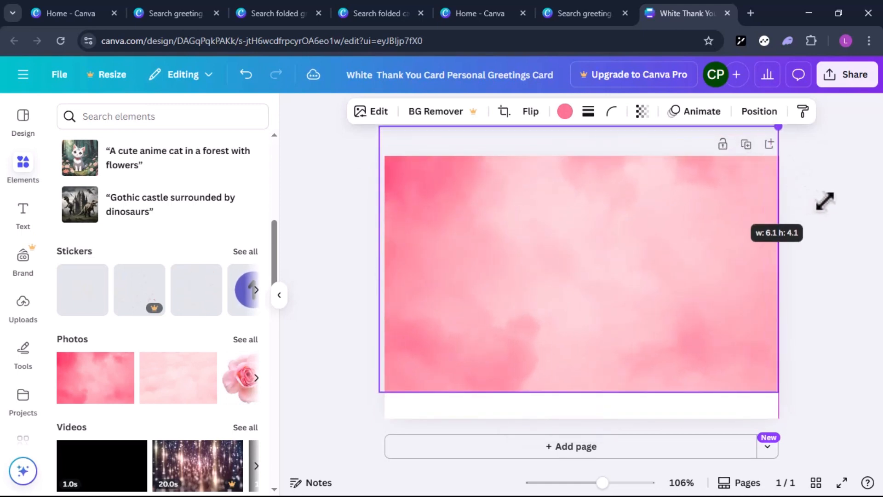
drag(379, 392, 385, 440)
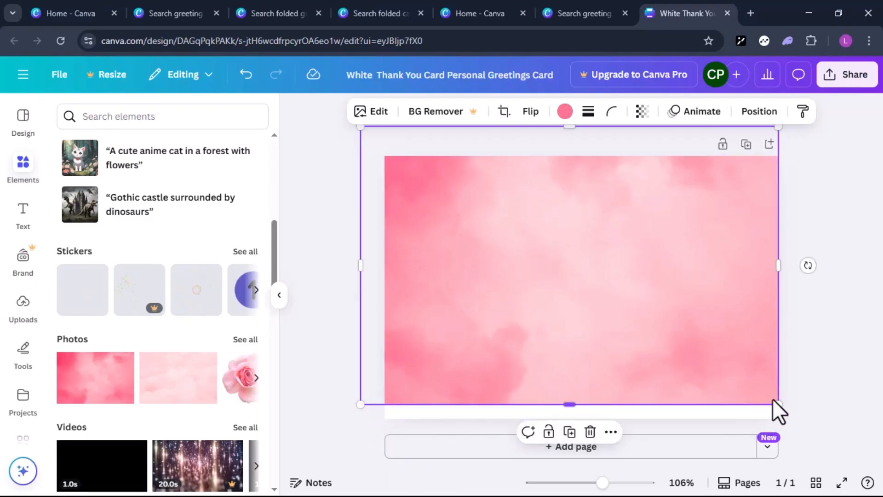
drag(774, 407, 806, 431)
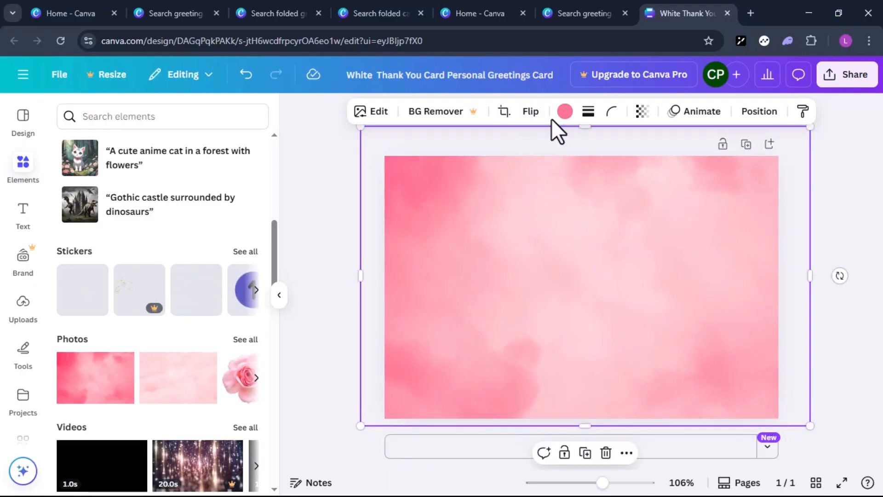
click(570, 119)
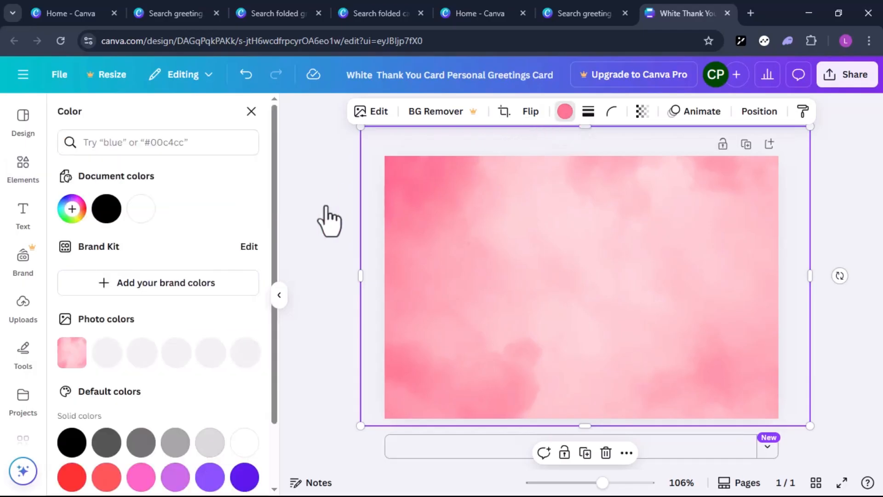
click(251, 111)
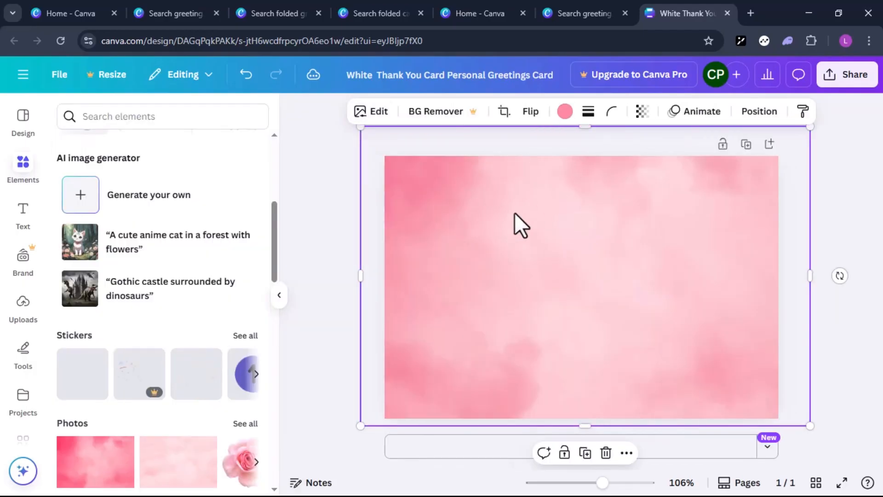
- Search the elements for "flower border" and browse the floral corner graphics
click(155, 121)
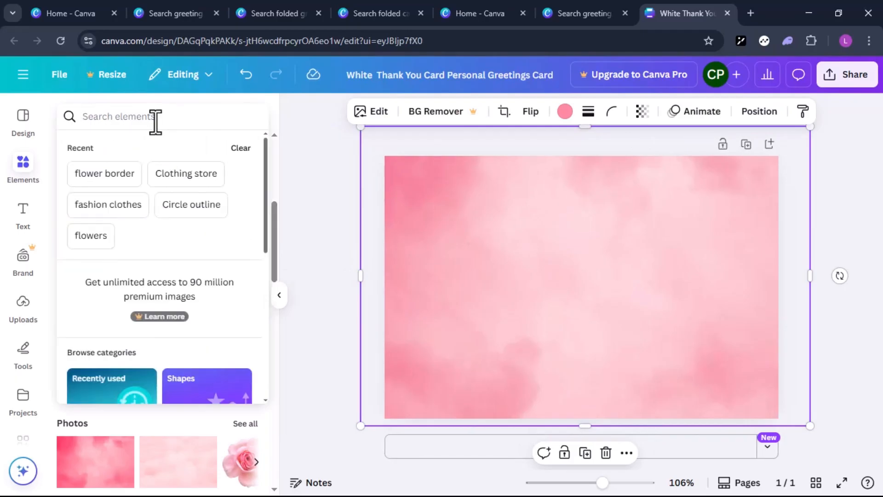
text(flower)
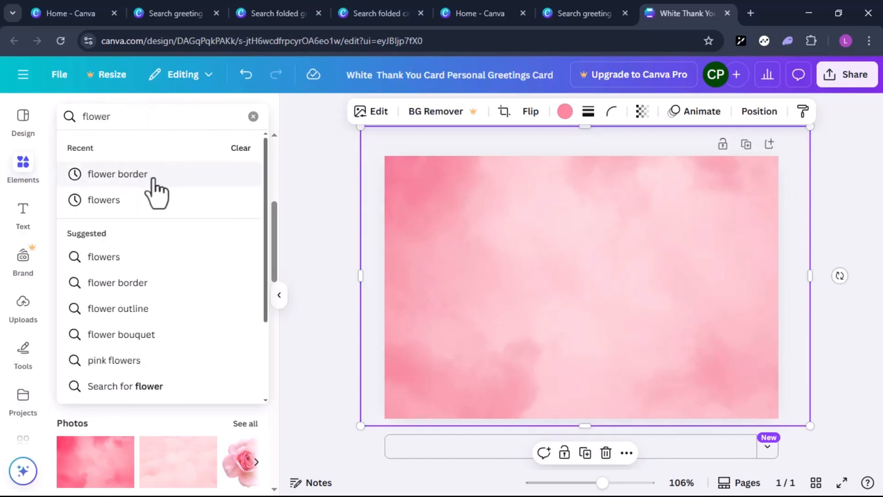
click(138, 283)
scroll(130, 348, down, 1)
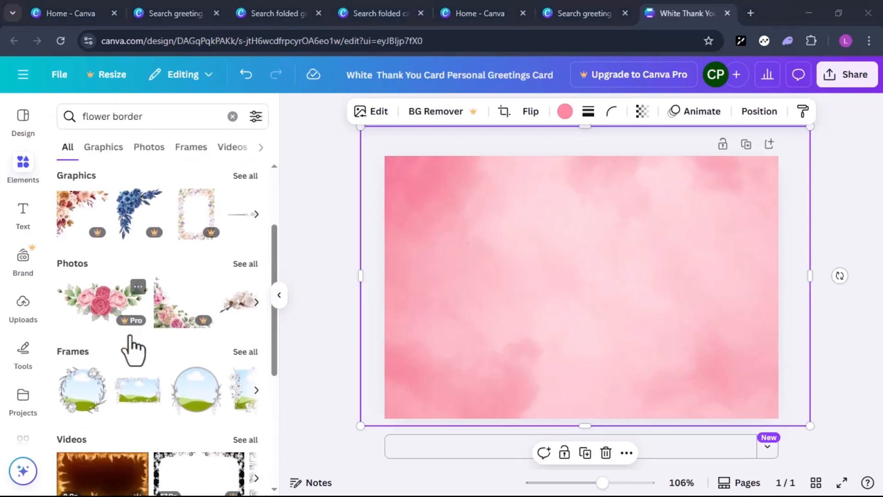
scroll(246, 271, up, 2)
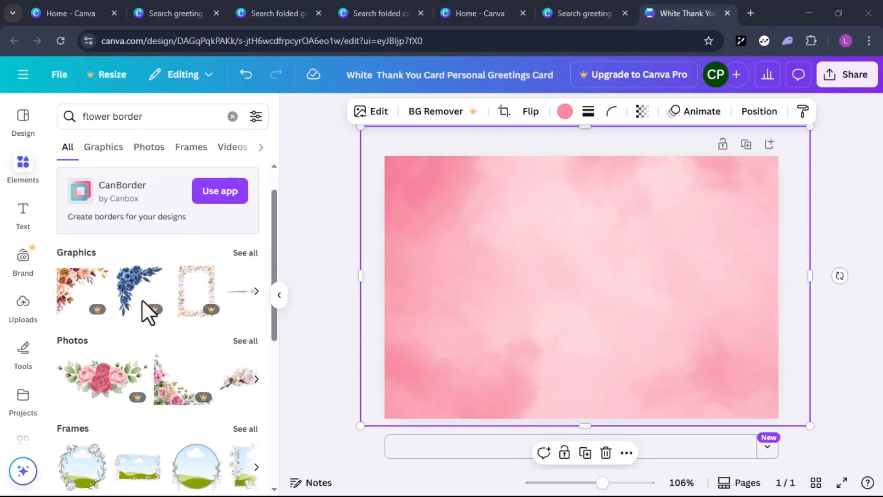
click(251, 290)
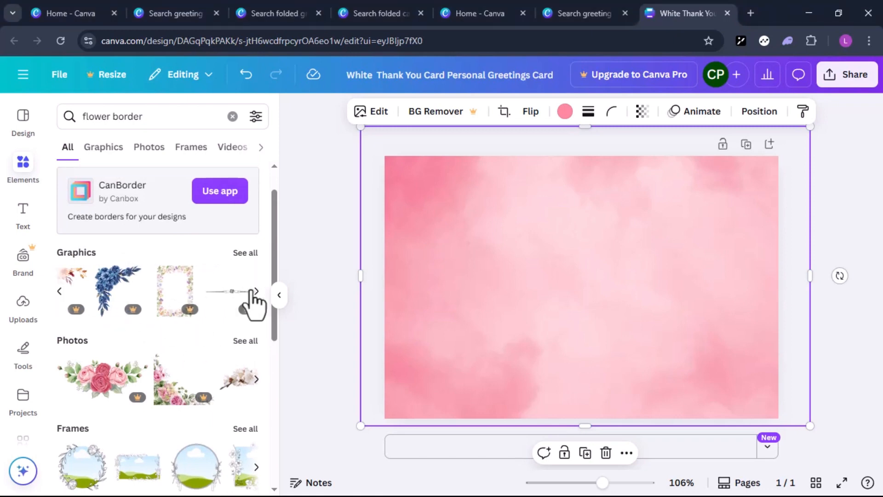
click(253, 291)
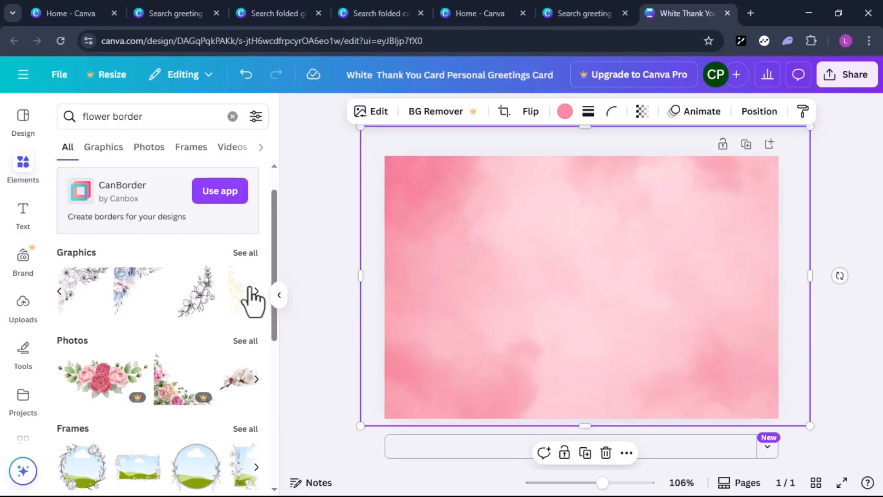
click(252, 291)
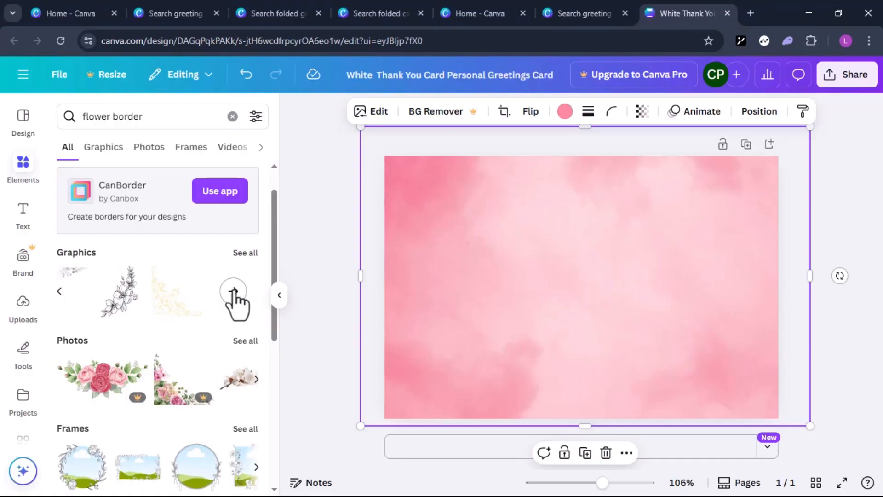
click(234, 292)
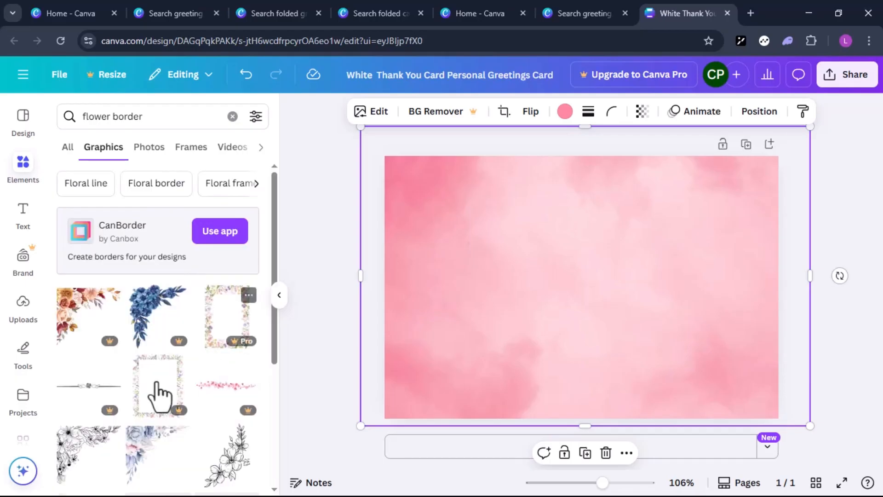
scroll(170, 404, down, 2)
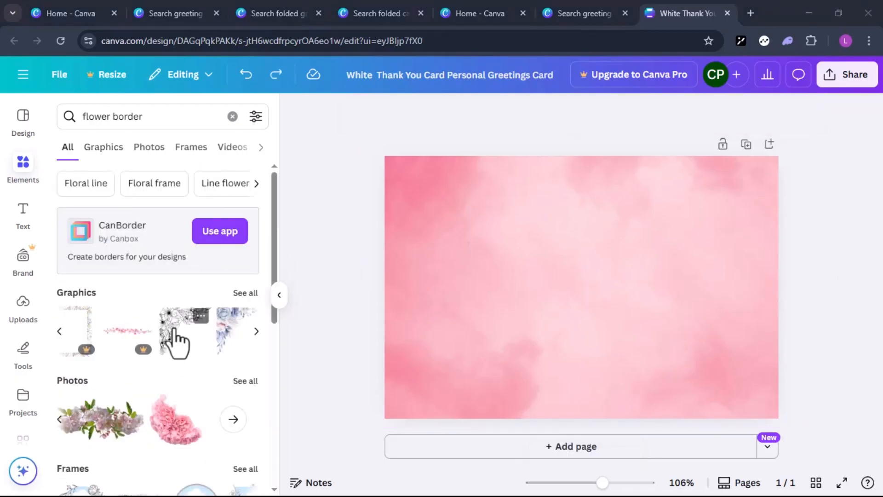
- Try the black line-art floral corner on the card with a duplicate of it, and undo the addition
click(174, 330)
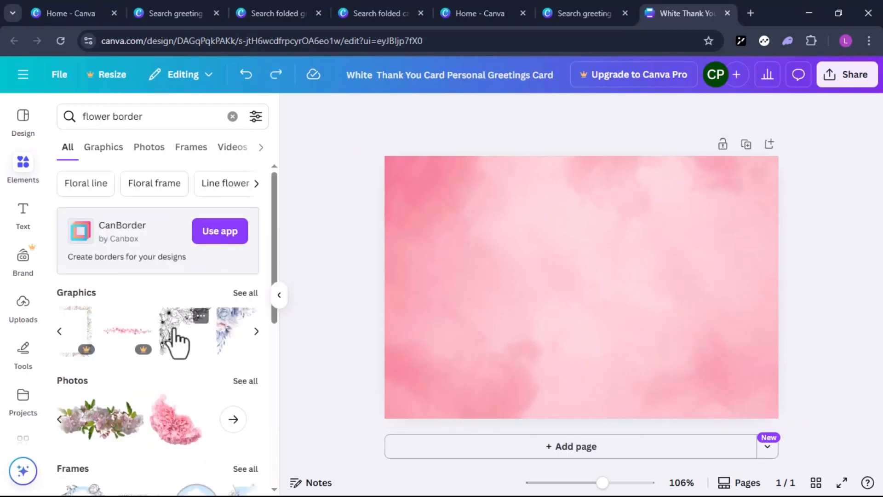
click(171, 336)
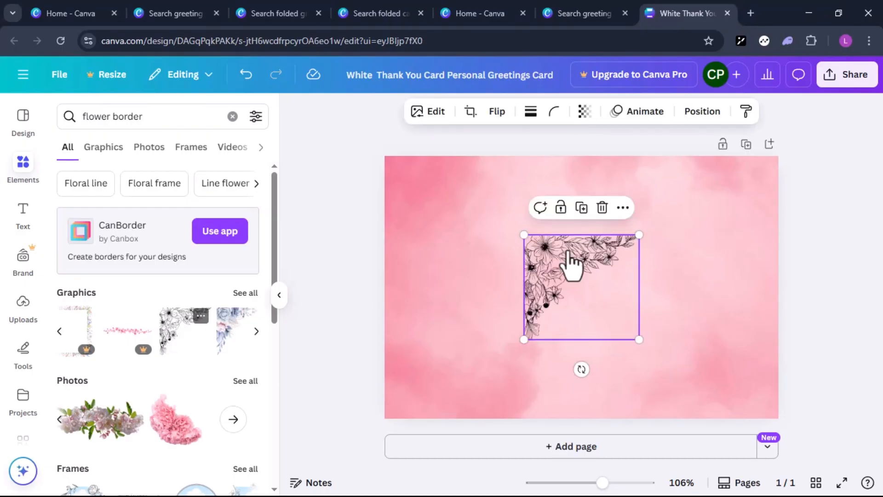
key(ctrl+d)
click(605, 205)
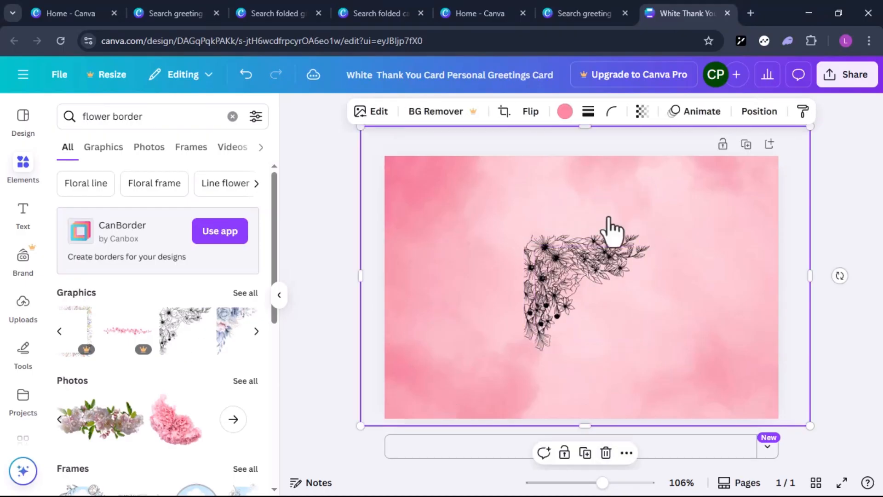
click(245, 75)
- Place the blue-and-pink floral corner graphic in the card's upper-left corner, slightly reduced and flush with both edges
drag(256, 343, 457, 173)
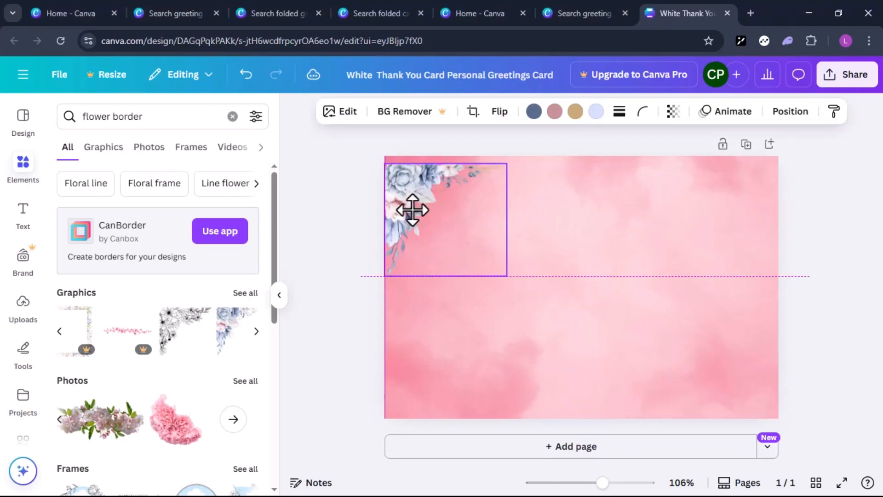
drag(410, 209, 413, 205)
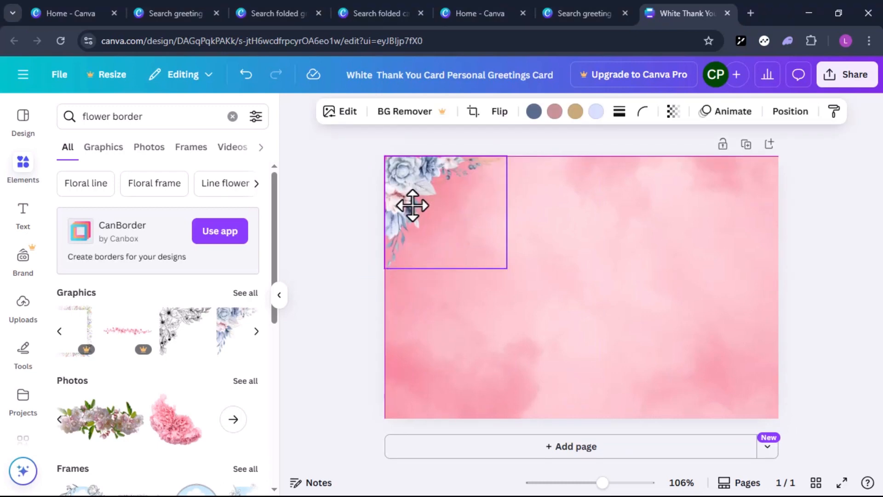
click(531, 264)
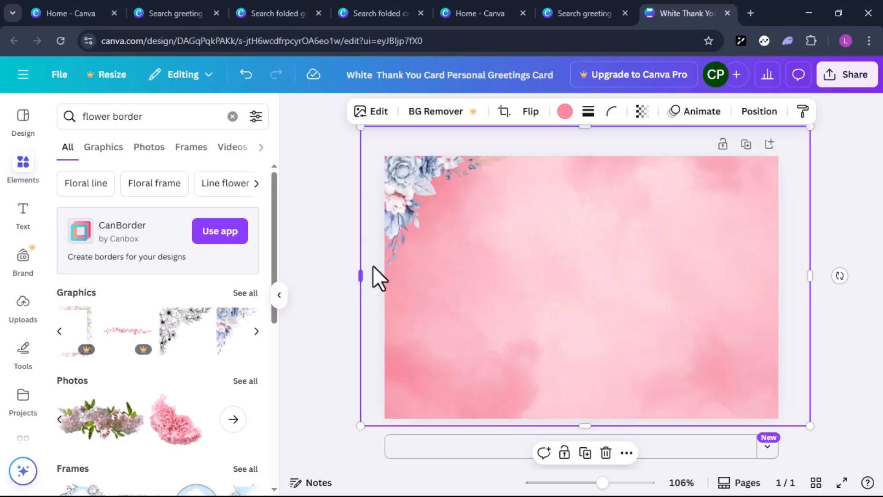
click(394, 224)
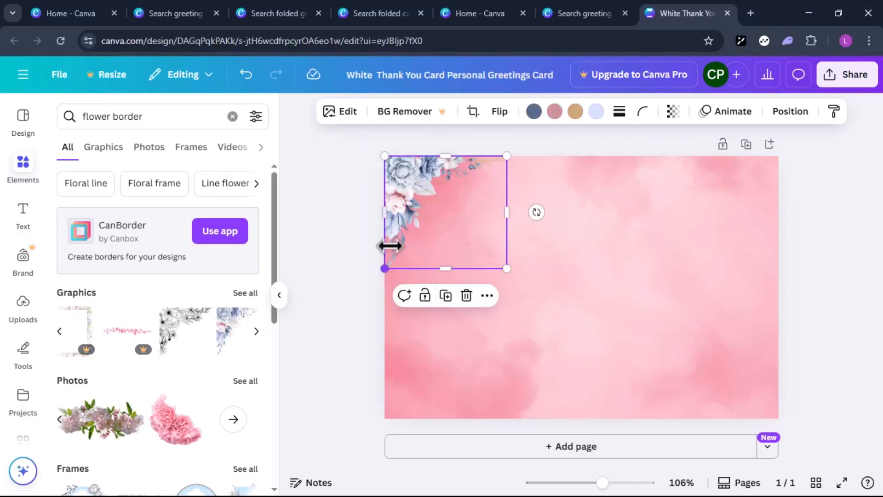
drag(384, 268, 406, 248)
drag(433, 205, 411, 206)
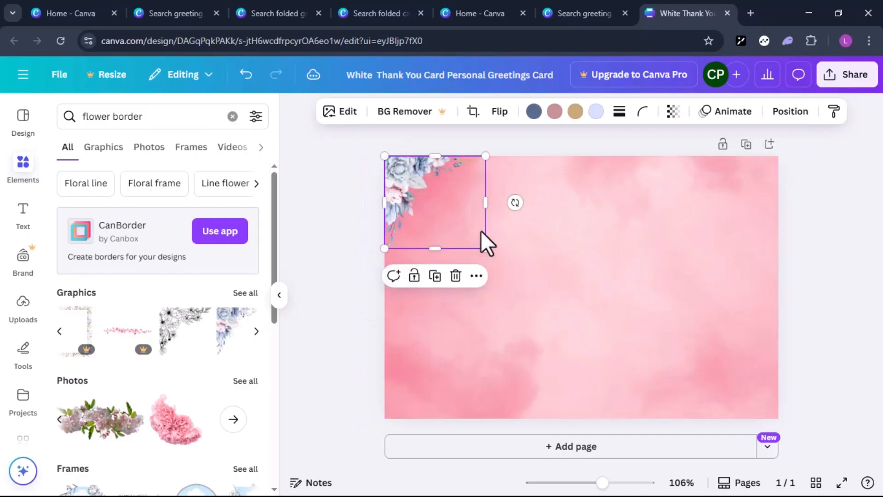
- Duplicate the floral corner, rotate the copy about 90° counterclockwise and fit it into the card's lower-left corner
click(435, 276)
drag(434, 226, 451, 335)
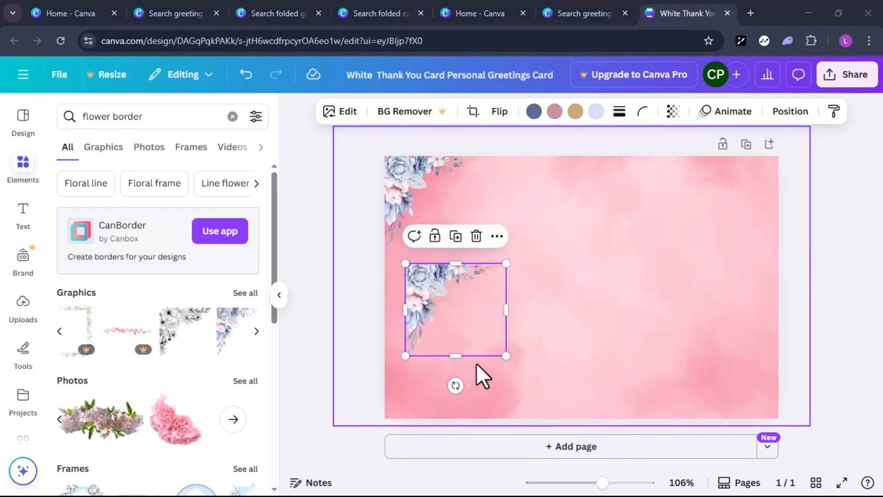
drag(460, 387, 506, 333)
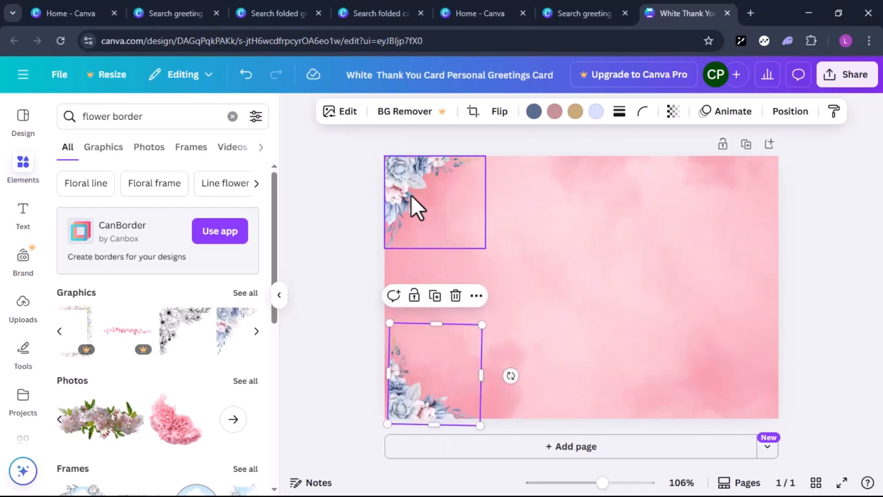
- Duplicate the upper-left floral corner, rotate the copy 90° clockwise and fit it into the card's upper-right corner
click(410, 195)
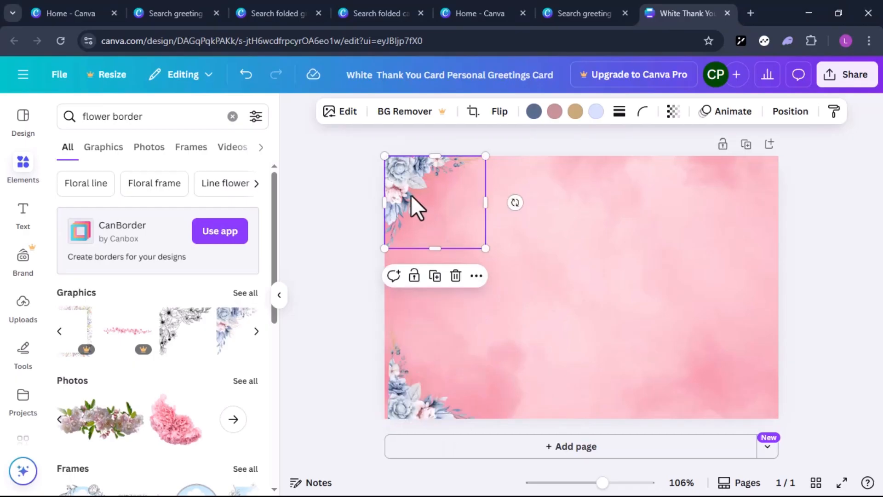
click(435, 276)
drag(471, 230, 691, 222)
drag(744, 203, 665, 333)
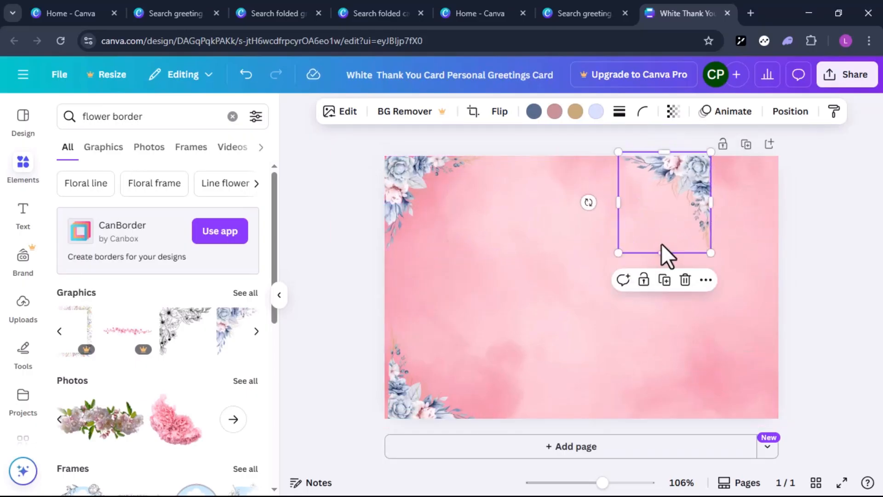
drag(661, 243, 731, 243)
- Shift the lower-left floral corner flush with the card's left edge, duplicate it and fit the rotated copy into the card's lower-right corner
click(400, 400)
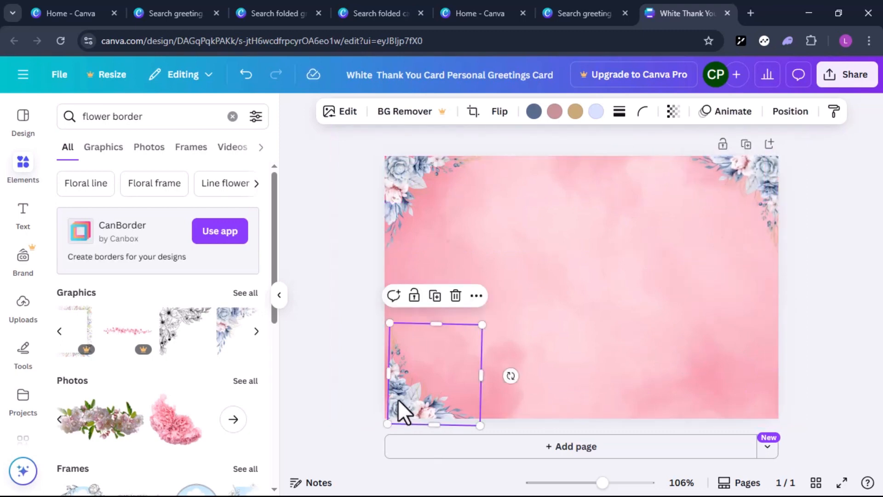
drag(399, 399, 395, 401)
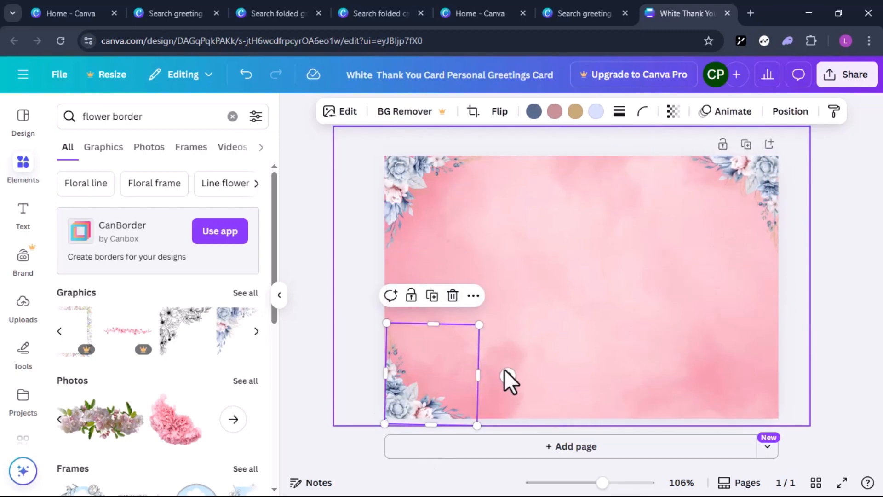
click(428, 299)
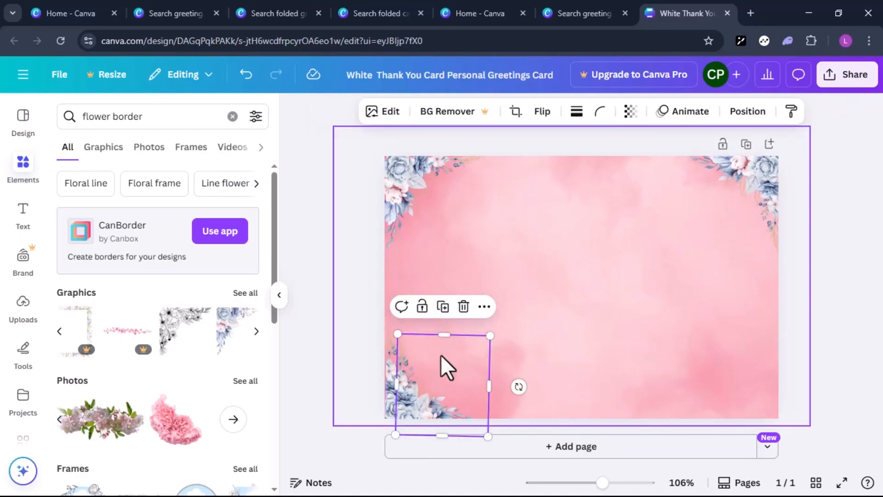
drag(444, 365, 742, 345)
drag(822, 376, 593, 407)
click(511, 252)
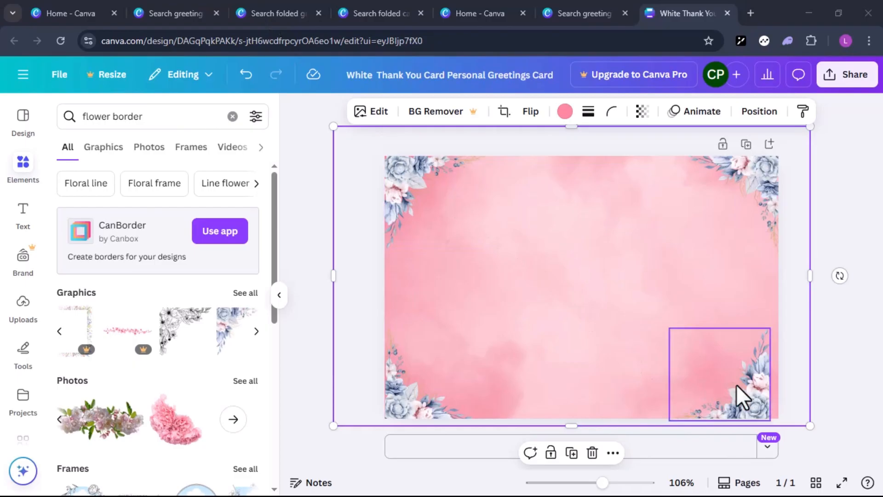
mouse_move(762, 383)
mouse_down()
mouse_move(775, 379)
mouse_move(774, 387)
mouse_up()
click(543, 313)
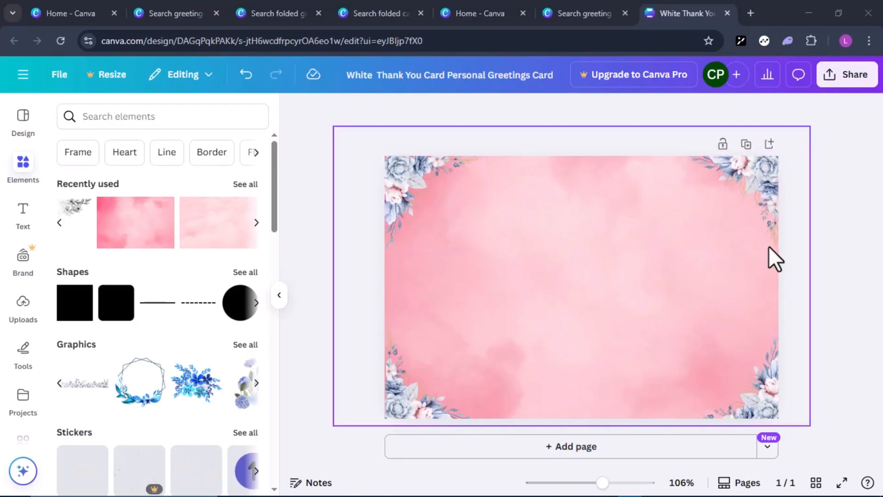
- Search the elements for "square shape" and show the full set of matching graphics
click(171, 117)
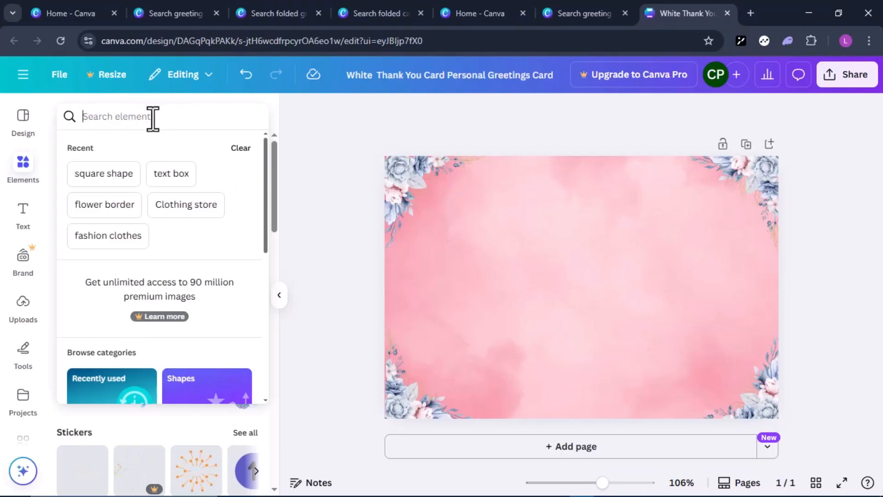
text(s)
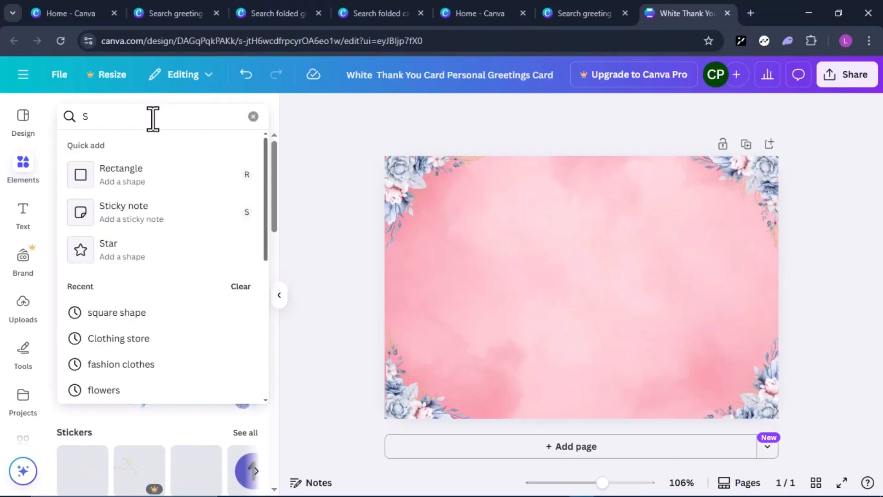
text(q)
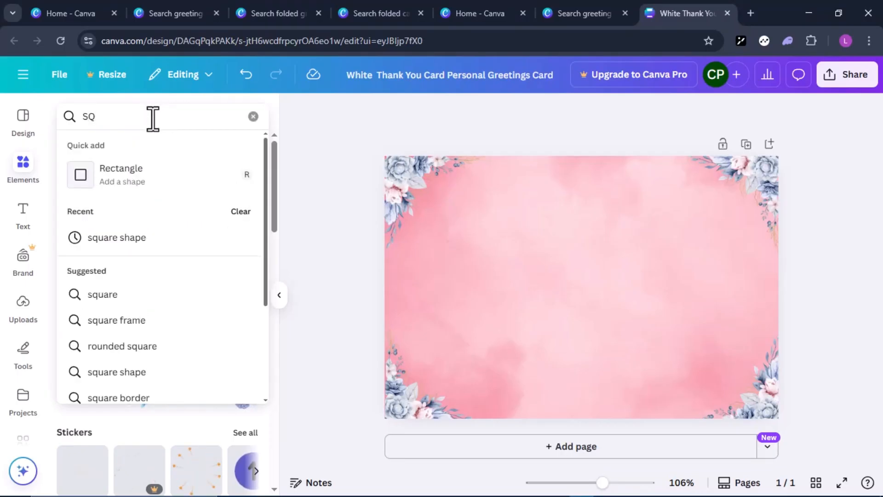
click(158, 239)
mouse_move(213, 341)
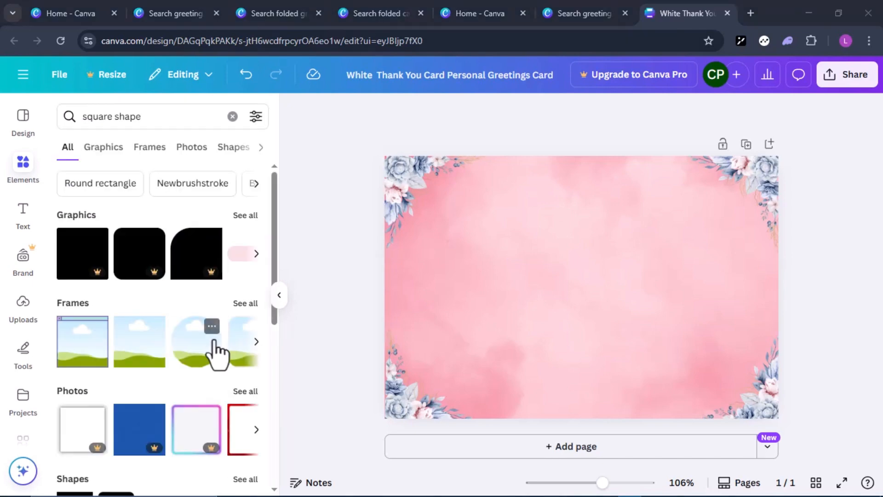
scroll(164, 383, down, 5)
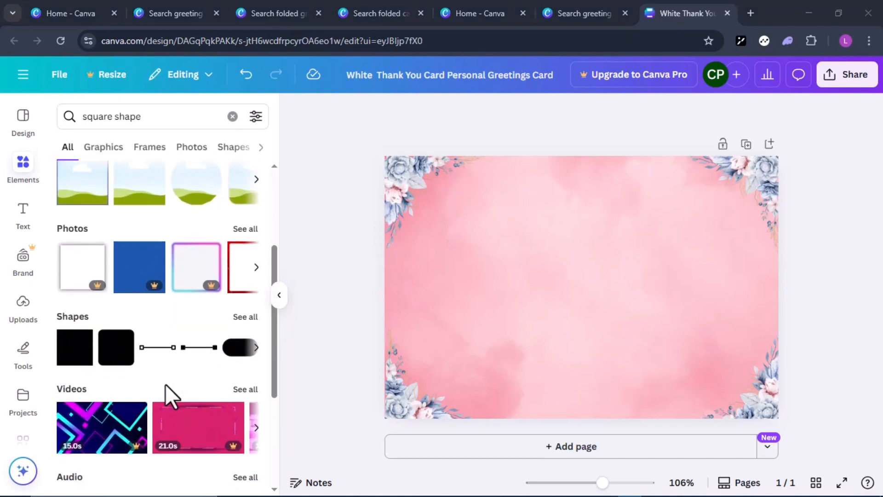
click(255, 347)
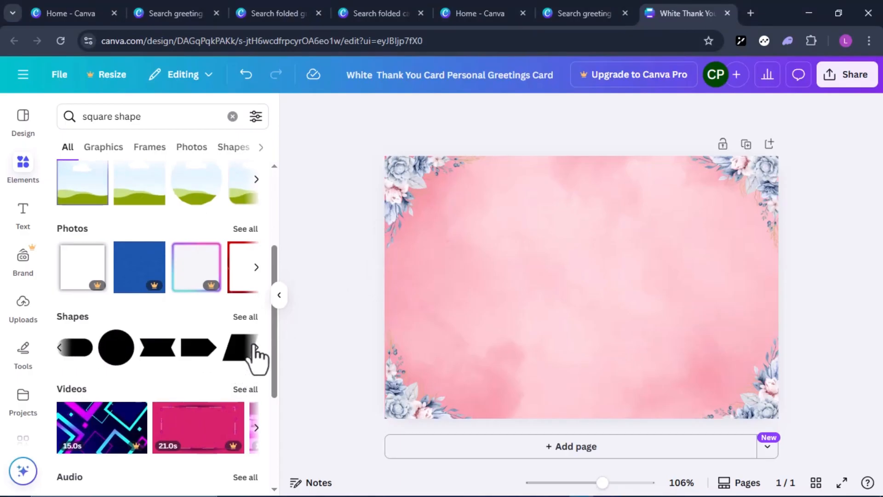
click(256, 347)
scroll(253, 285, up, 5)
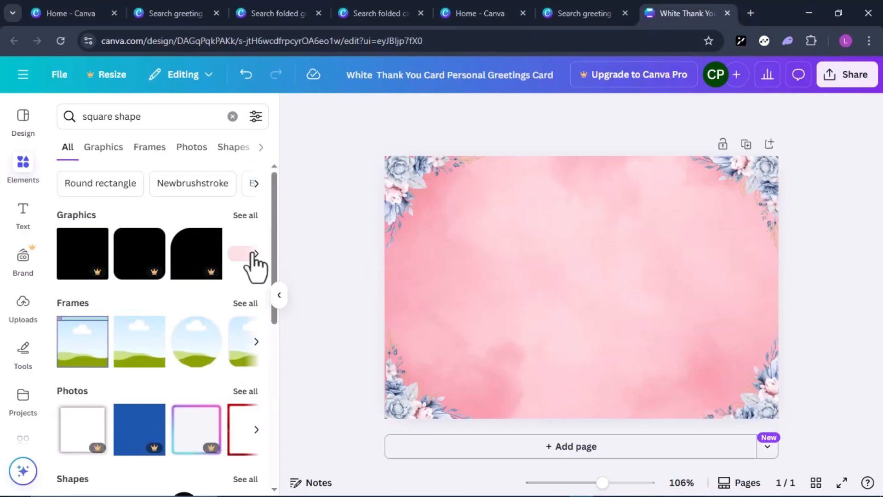
click(255, 254)
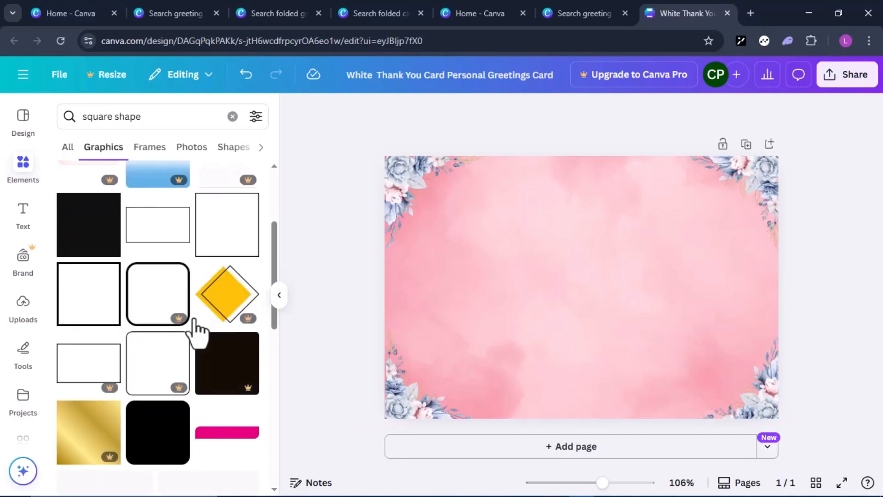
- Try the thin rounded rectangle outline on the card and delete it
scroll(197, 329, down, 2)
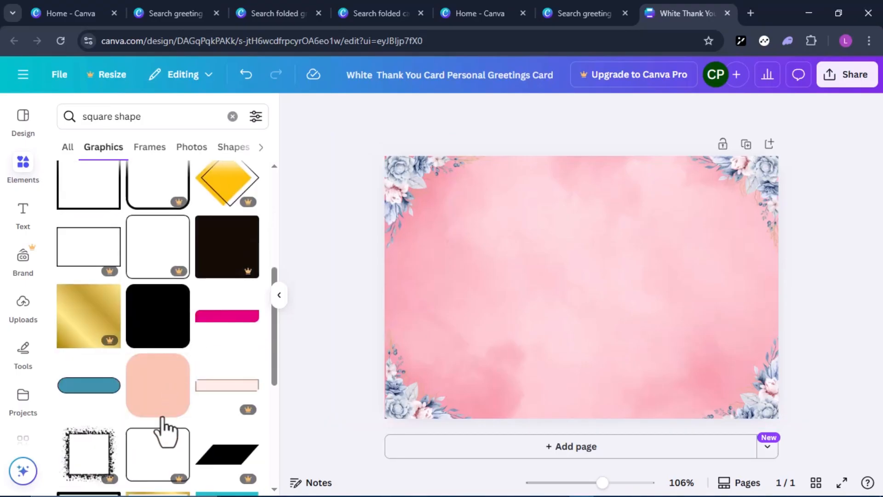
scroll(168, 428, down, 5)
click(208, 330)
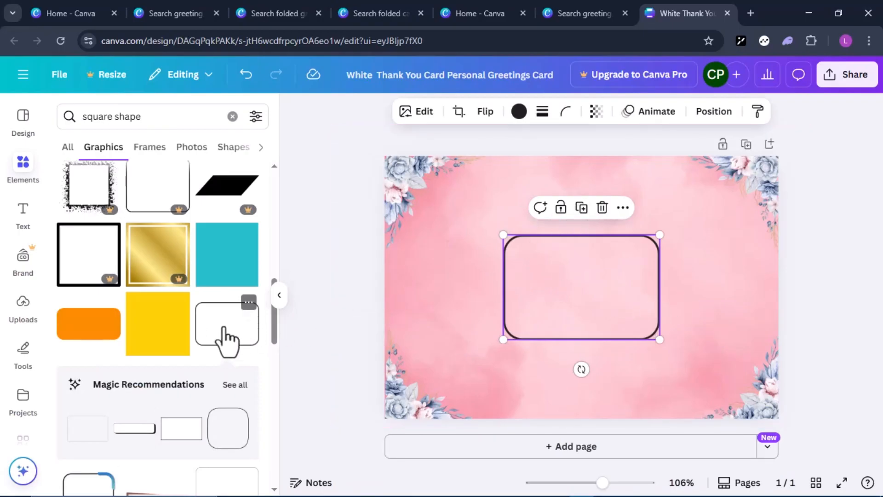
key(Delete)
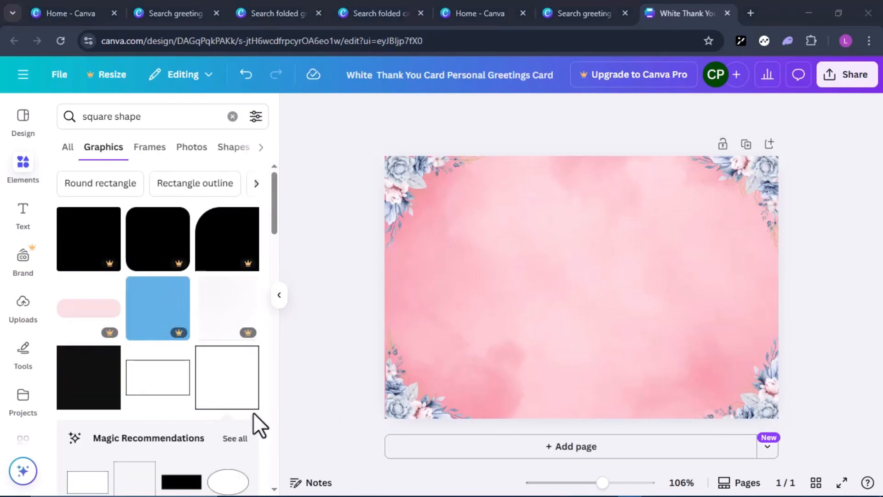
- Add the white rectangle graphic with a thin black border and place it in the right half of the card
click(169, 380)
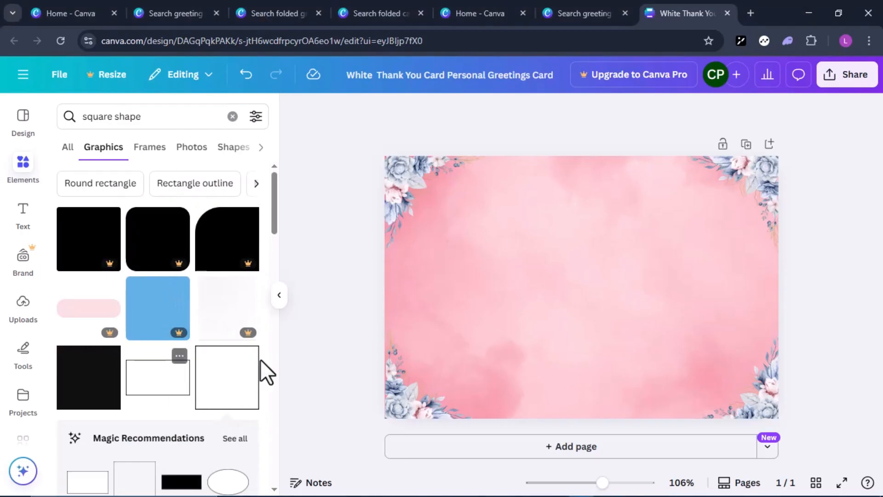
drag(623, 286, 721, 263)
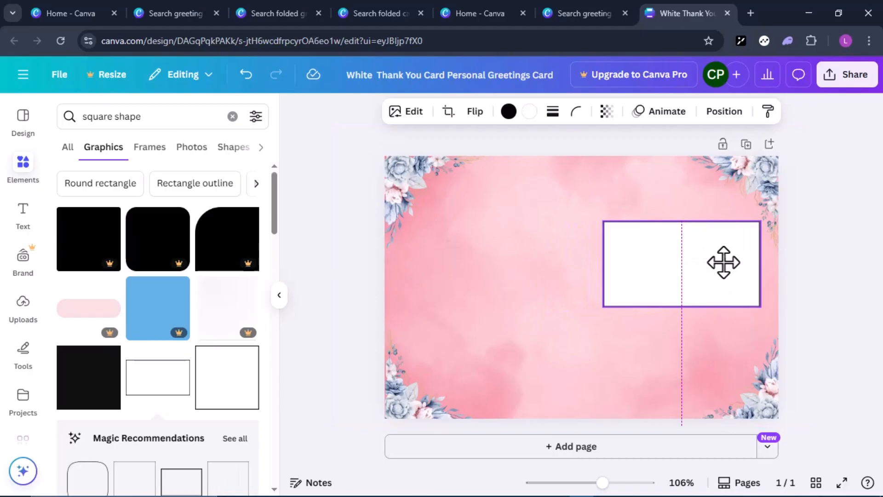
drag(723, 262, 728, 260)
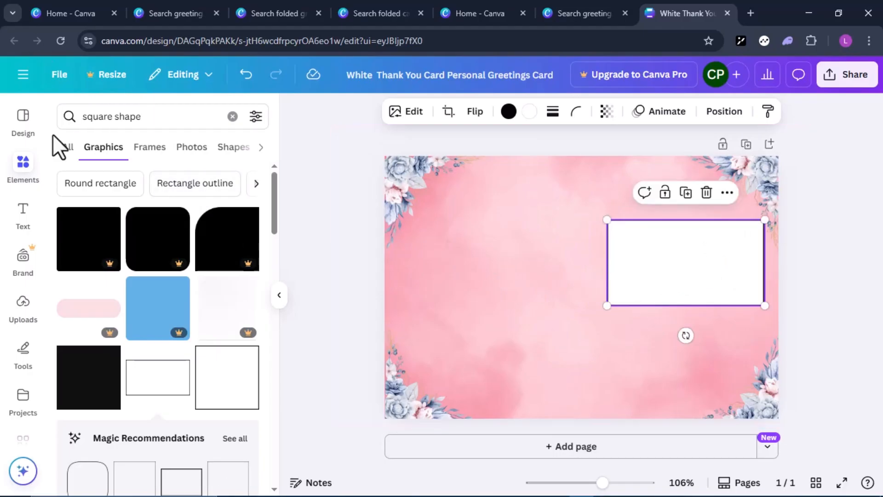
- Clear the element search and add a heading text box in the default style to the card
click(232, 116)
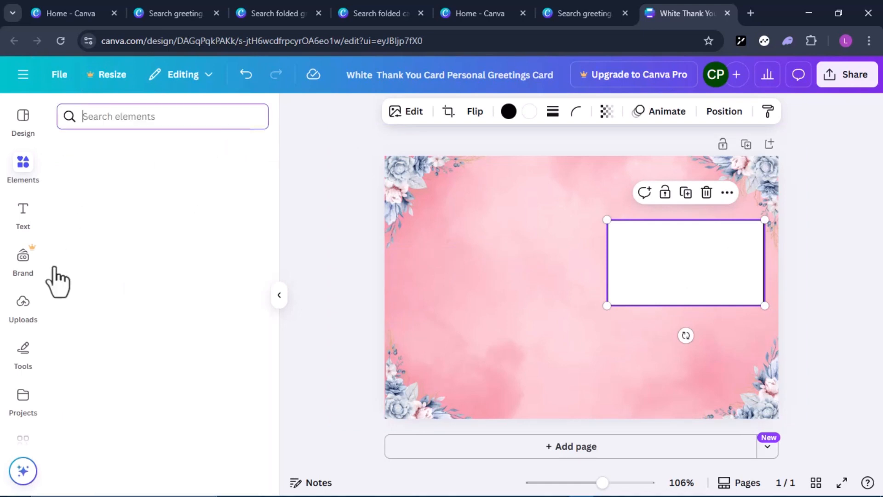
click(13, 223)
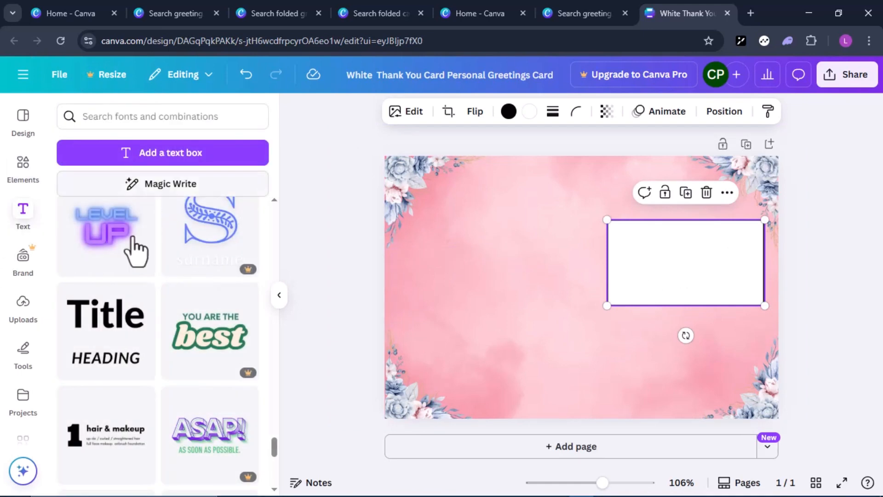
scroll(136, 251, up, 15)
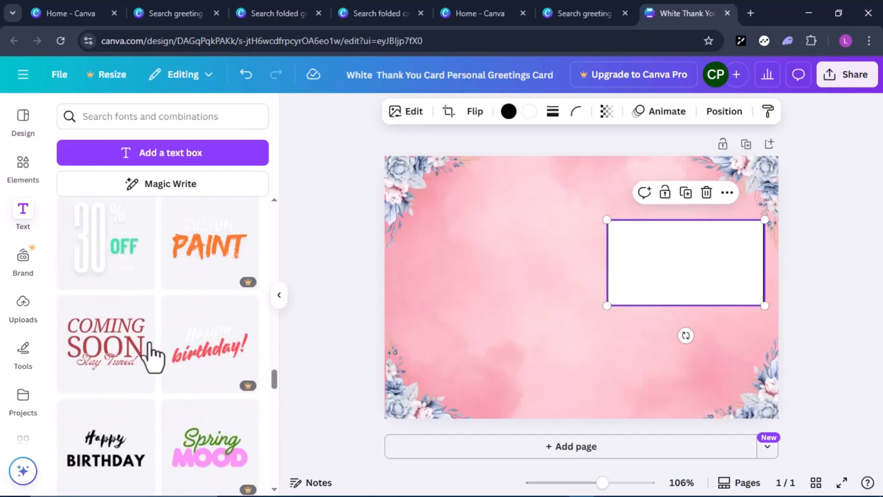
scroll(151, 356, up, 3)
scroll(157, 372, down, 2)
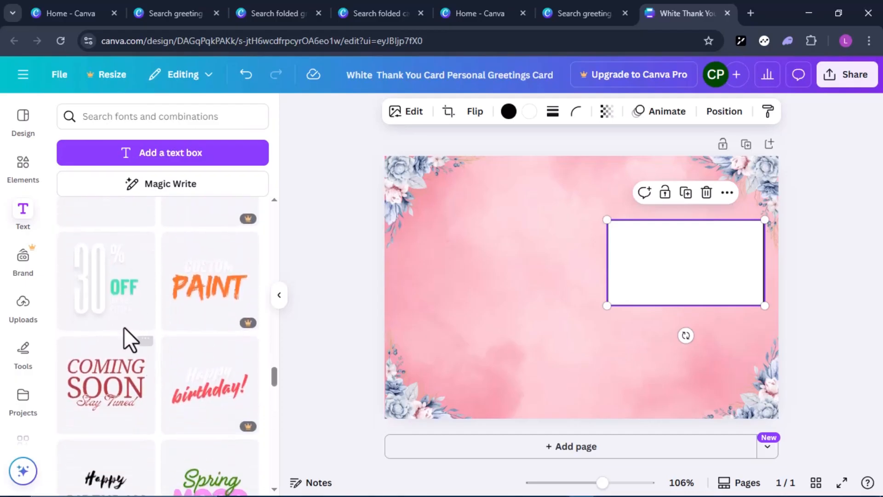
scroll(124, 327, down, 10)
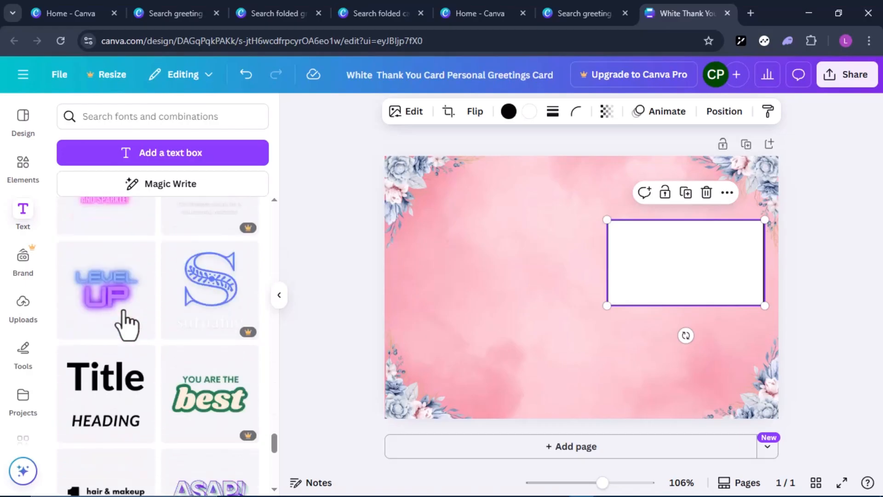
key(ctrl+z)
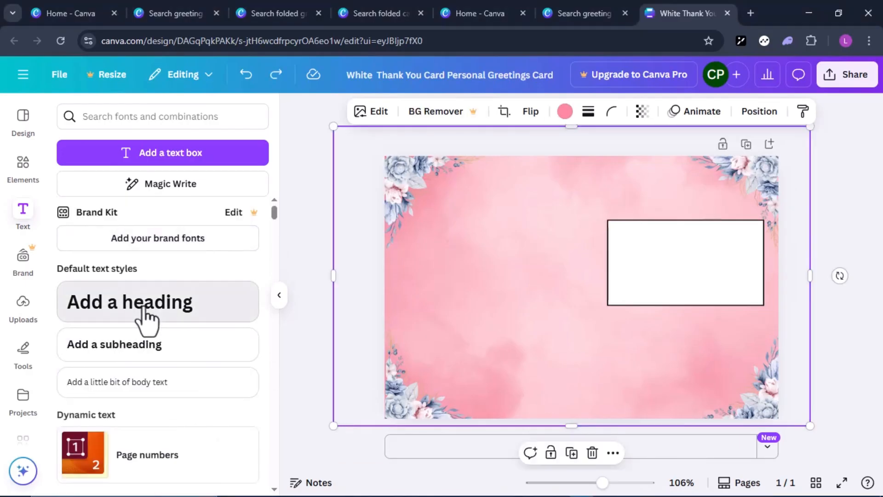
click(145, 307)
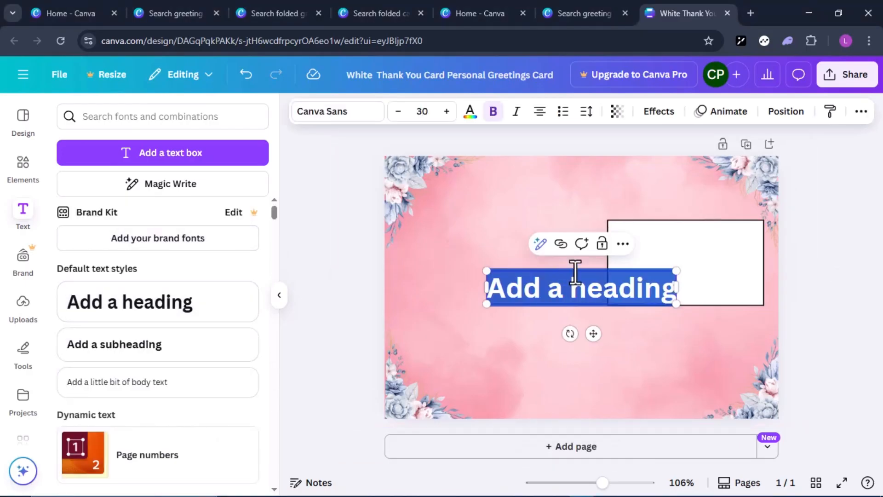
drag(572, 273, 478, 255)
click(460, 249)
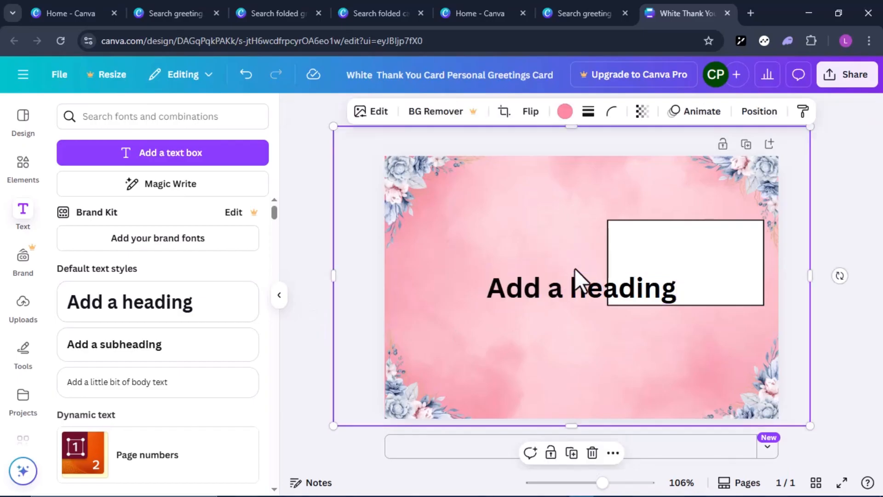
- Fit the heading inside the white rectangle, reduced to a font size of about 19.1, and change its text to "THANK YOU"
drag(577, 282, 698, 243)
drag(797, 232, 738, 257)
drag(607, 243, 612, 247)
drag(672, 266, 672, 253)
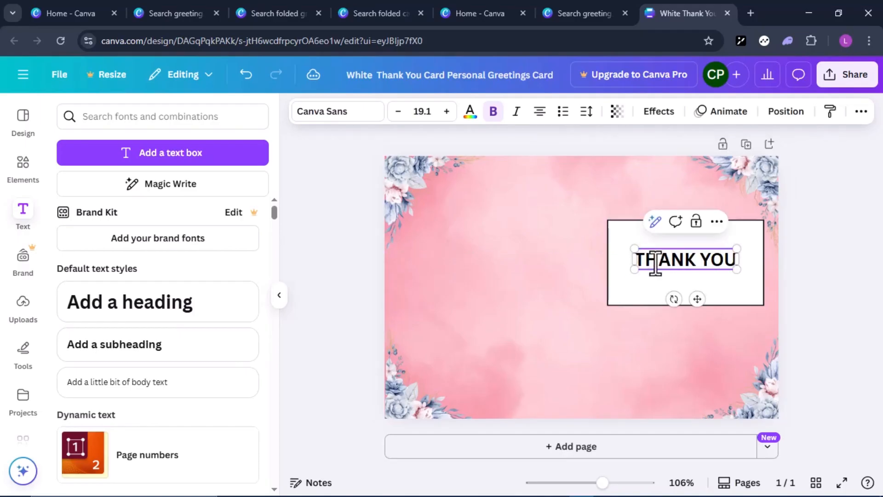
- Shrink the white rectangle slightly from its lower-left corner and recentre the "THANK YOU" text in it
click(511, 234)
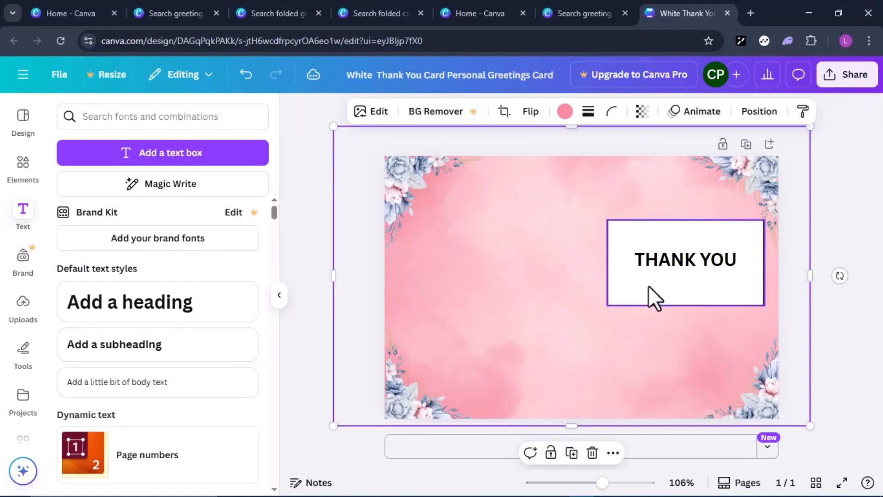
click(612, 304)
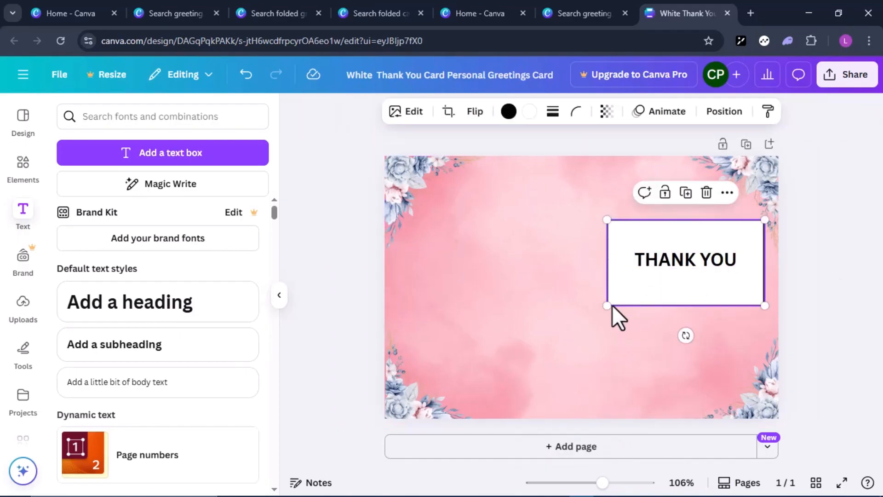
drag(608, 303, 617, 301)
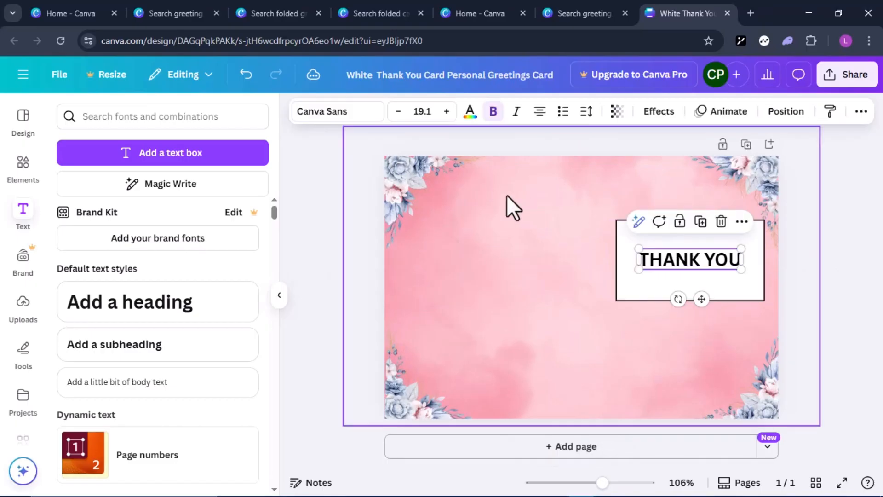
- Try the Shadow effect on the "THANK YOU" text and replace it with the Lift effect
click(694, 262)
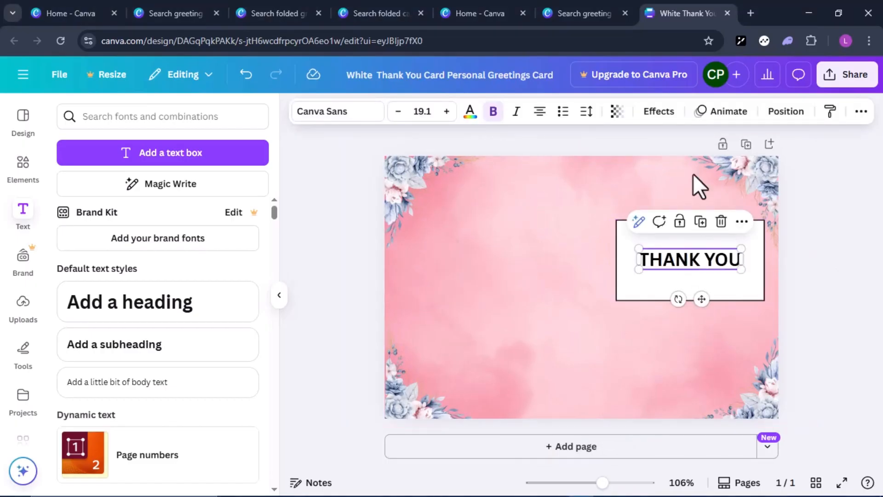
click(652, 120)
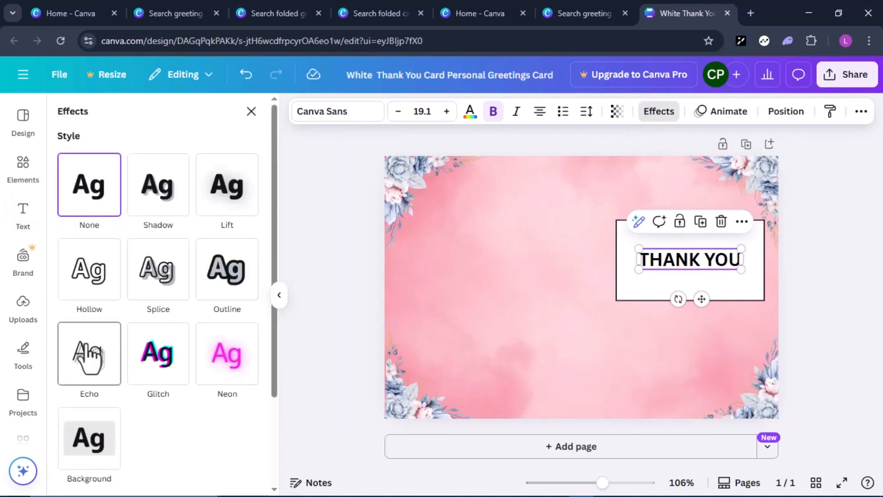
click(154, 203)
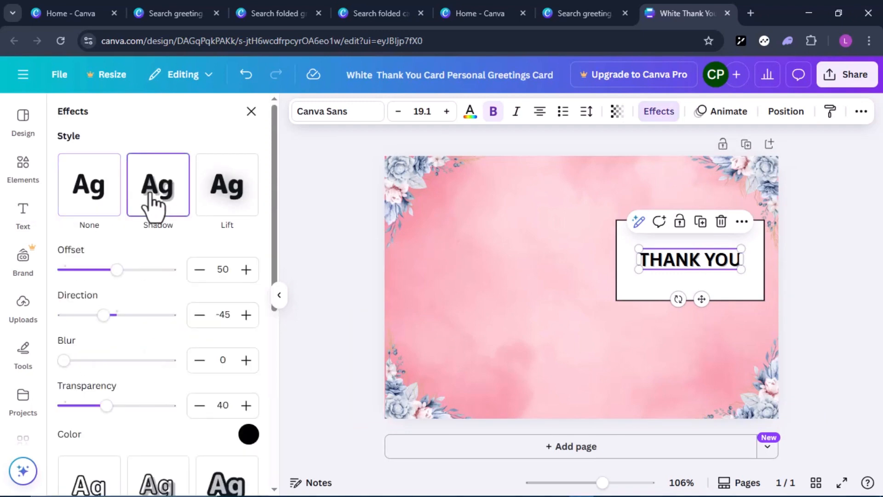
click(213, 199)
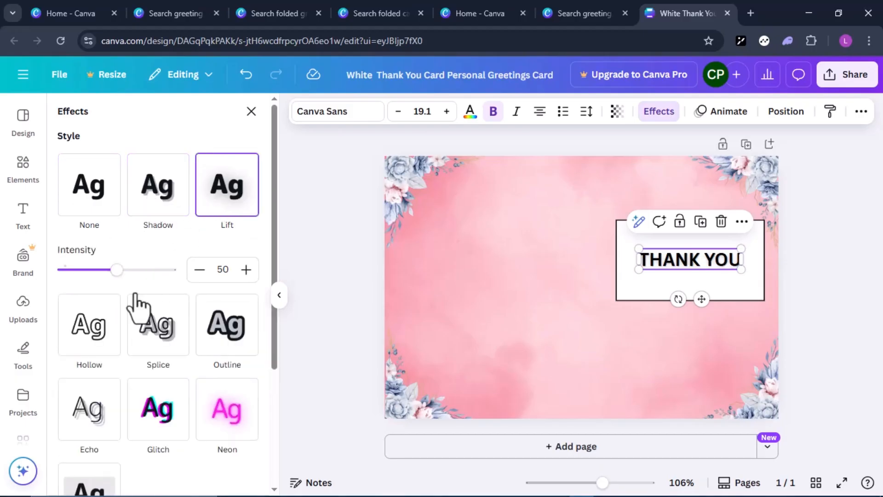
- Try Lift intensities of 64 and 46 and the Hollow effect on the "THANK YOU" text, and settle on the Splice effect
click(133, 269)
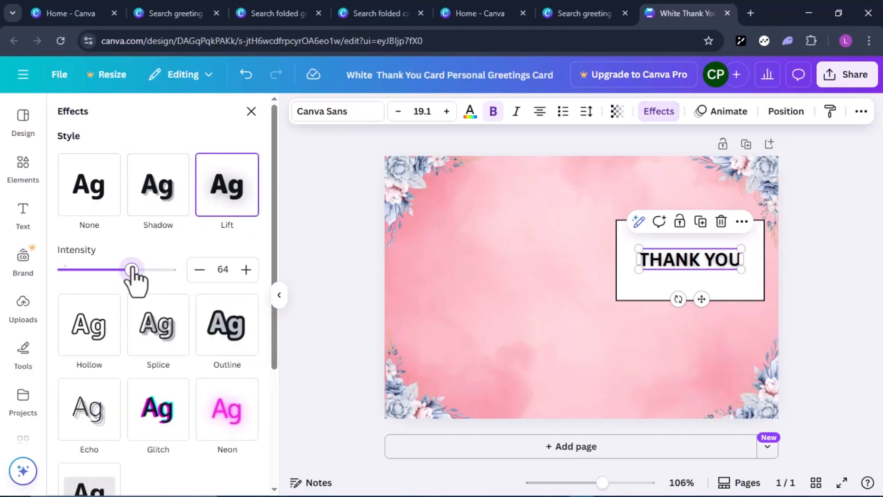
click(113, 270)
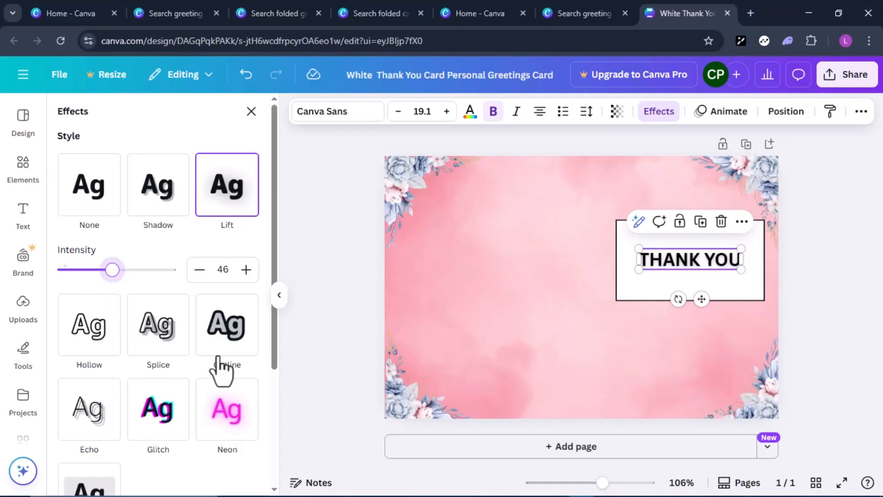
scroll(83, 313, down, 1)
click(72, 304)
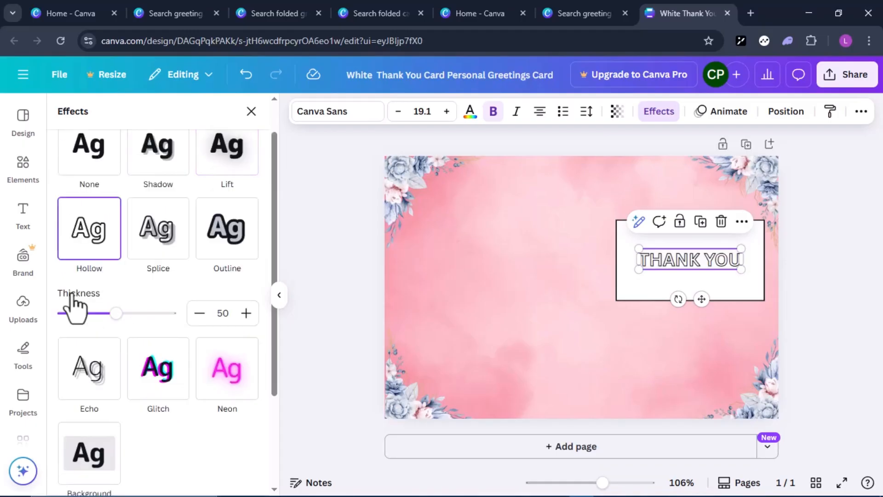
click(154, 235)
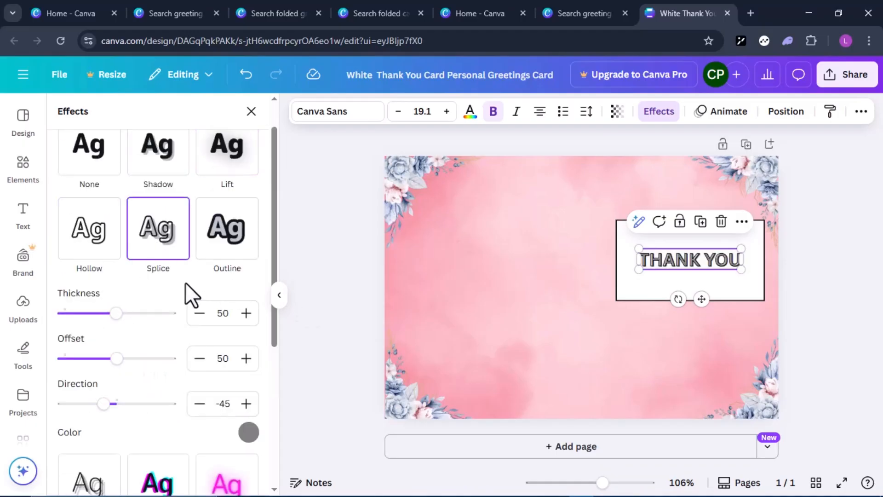
- Try the Curve shape on the "THANK YOU" text, enlarged to a font size of 21.1, and undo both changes
scroll(161, 270, down, 2)
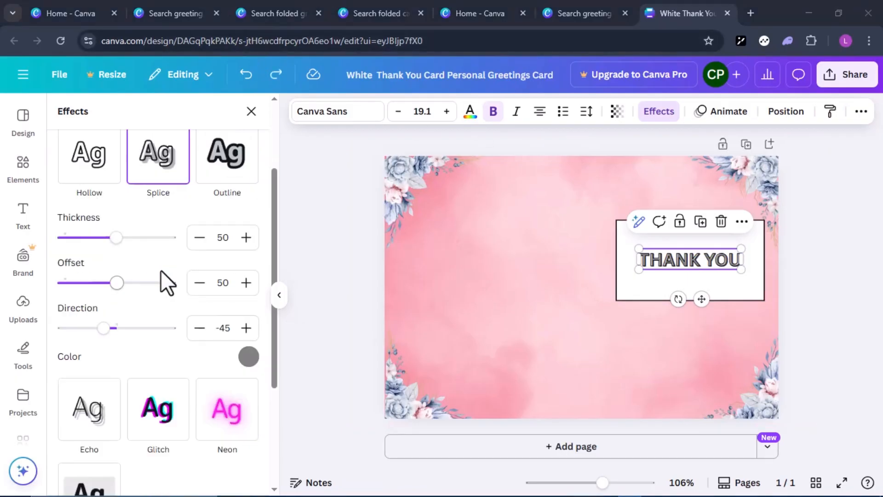
scroll(161, 269, down, 4)
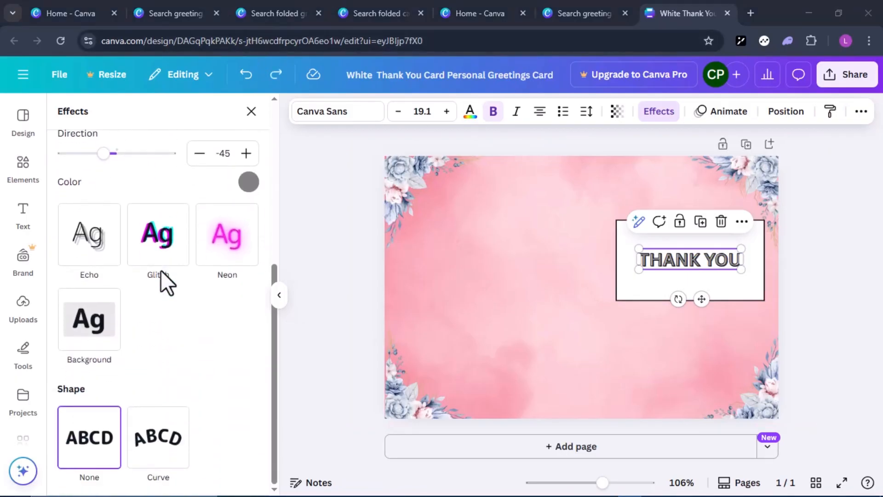
click(155, 435)
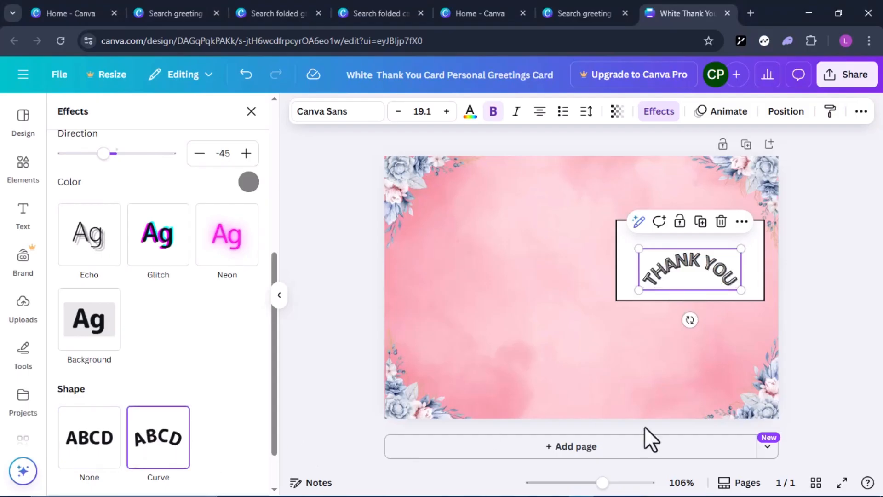
drag(741, 288, 753, 289)
click(245, 75)
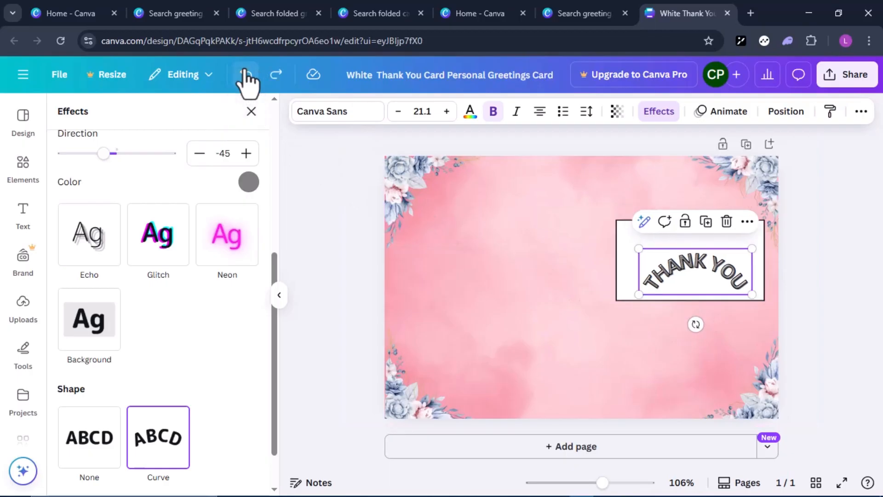
click(246, 75)
click(246, 74)
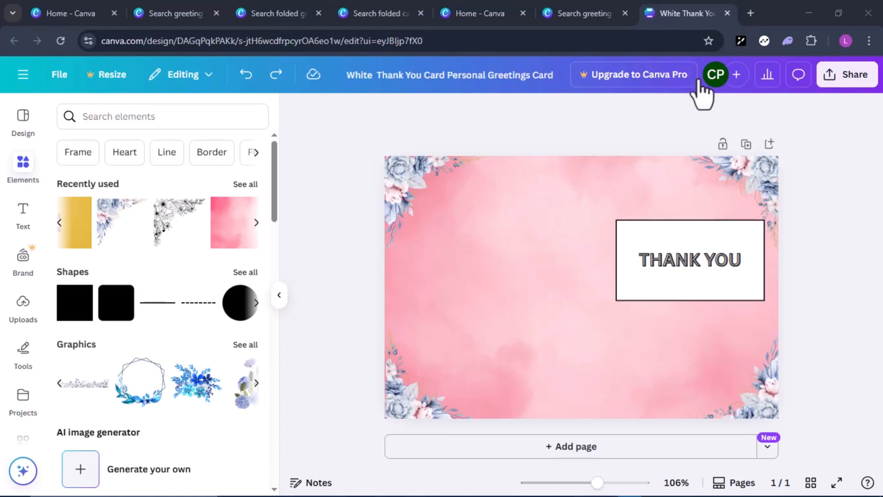
- Download the card as a PDF Print file with crop marks and bleed, and open the downloaded PDF in the browser
click(845, 75)
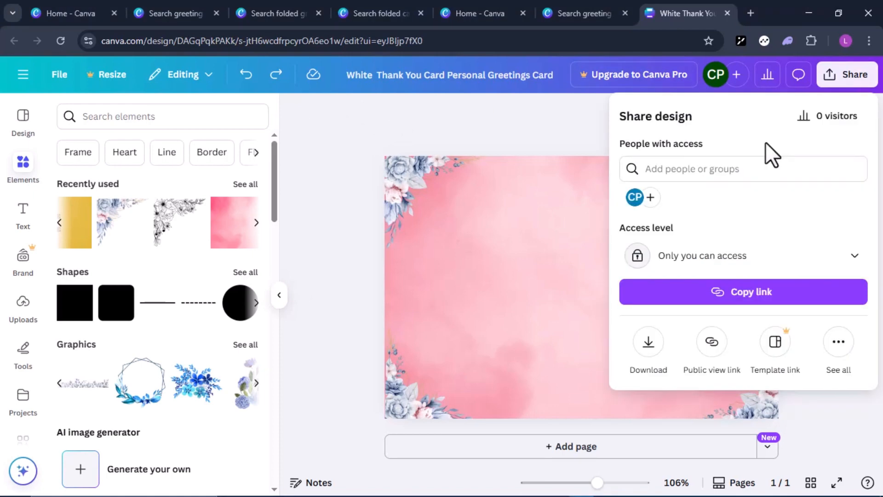
click(648, 352)
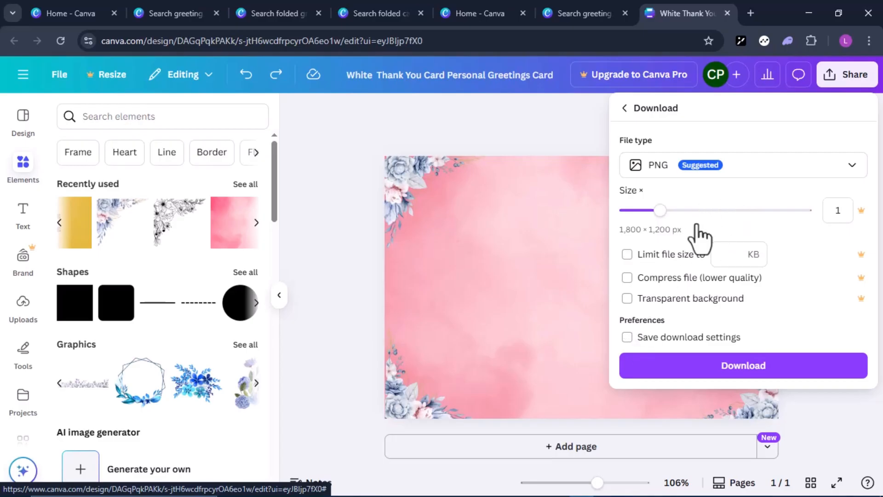
click(765, 181)
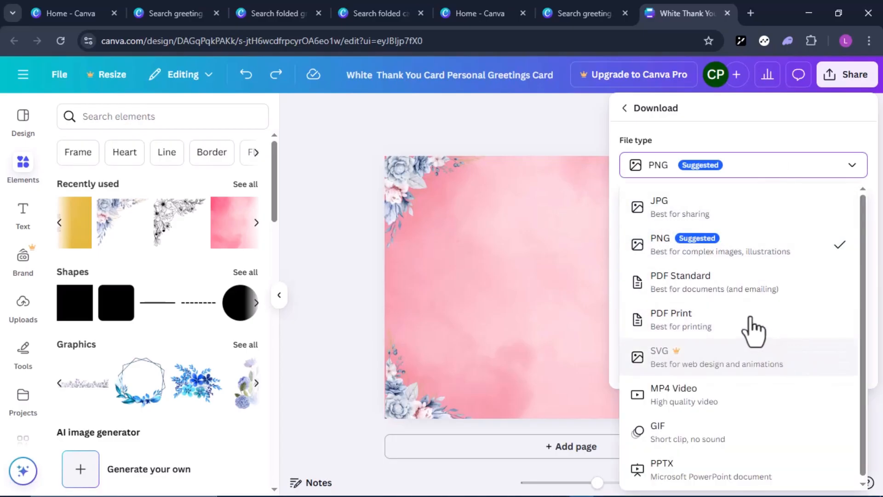
click(695, 331)
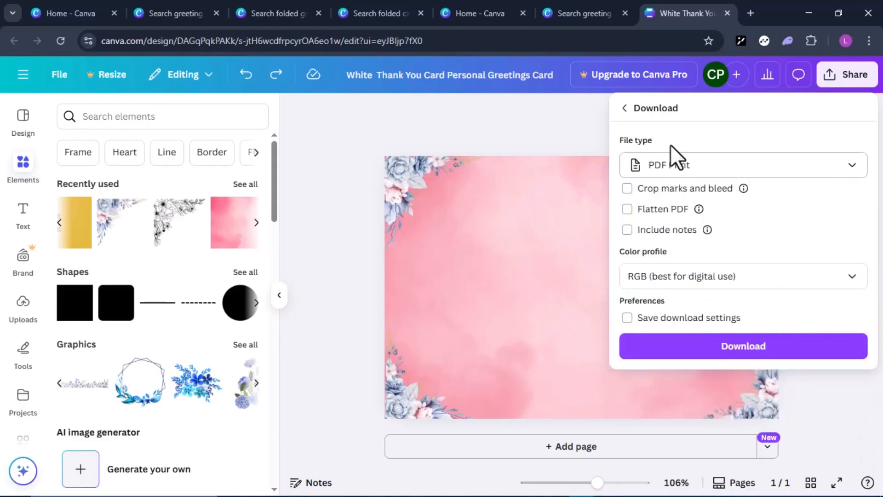
click(626, 189)
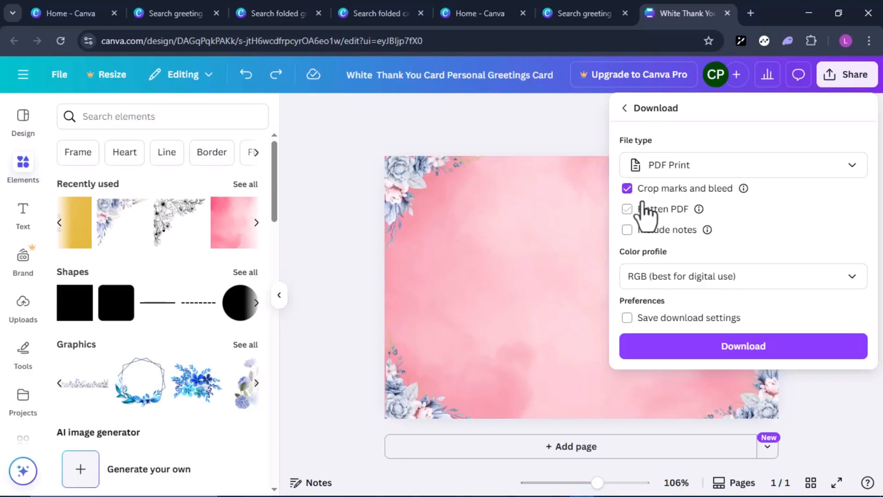
click(747, 349)
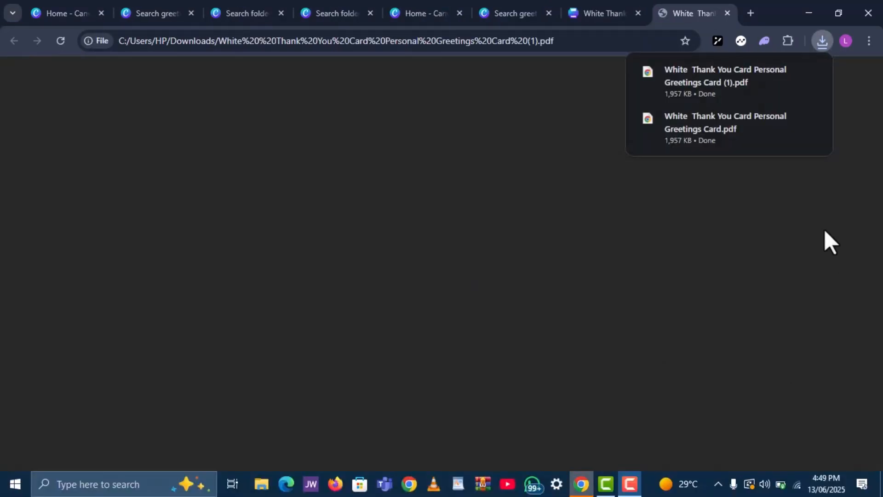
click(741, 94)
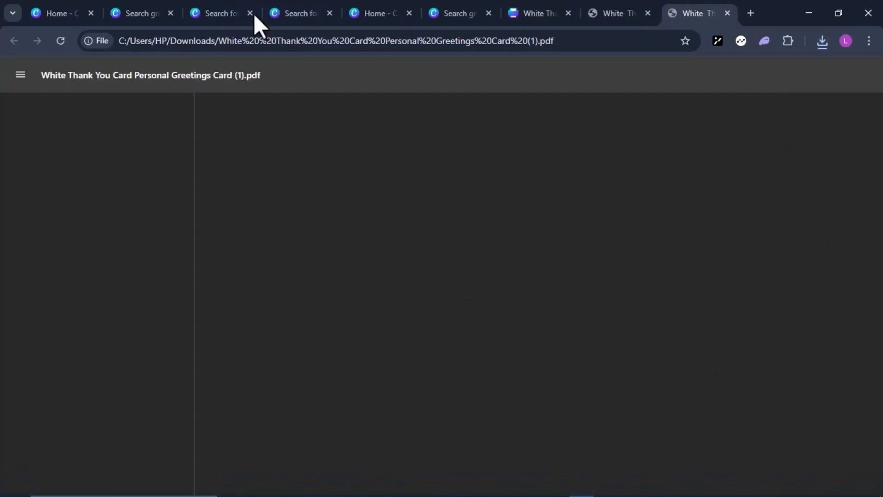